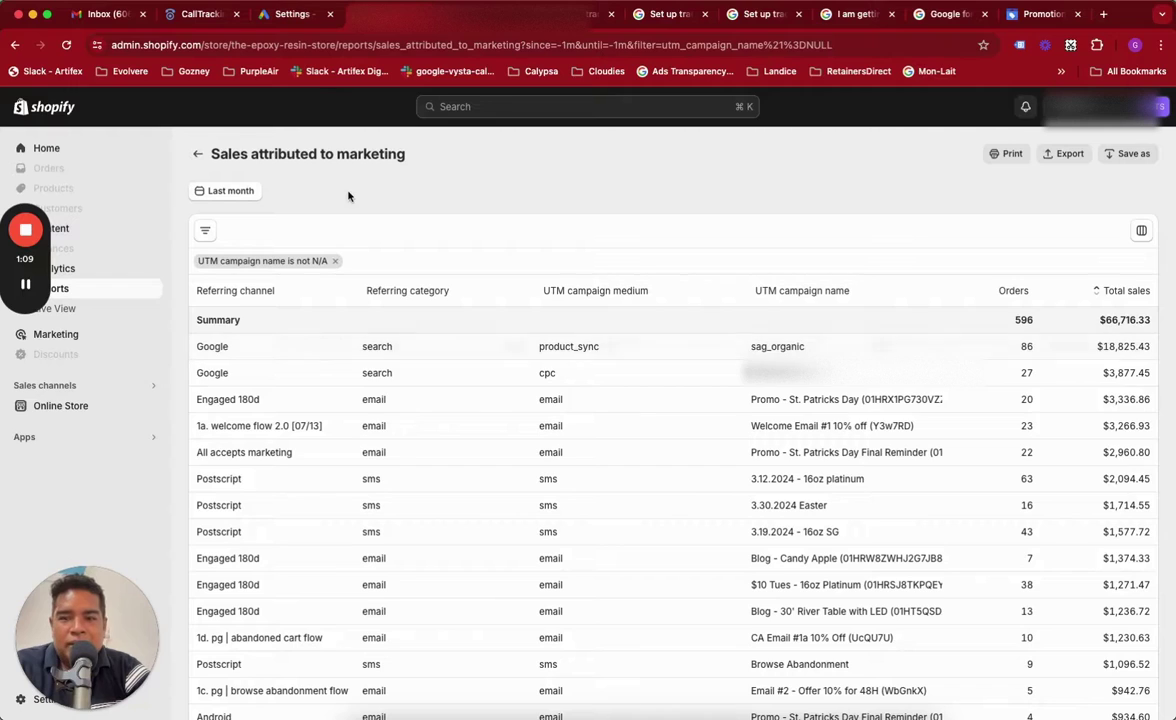
Point out the sag_organic campaign, the cpc medium and the $3,877.45 total in the report
{"action": "double_click", "coordinate": [775, 347]}
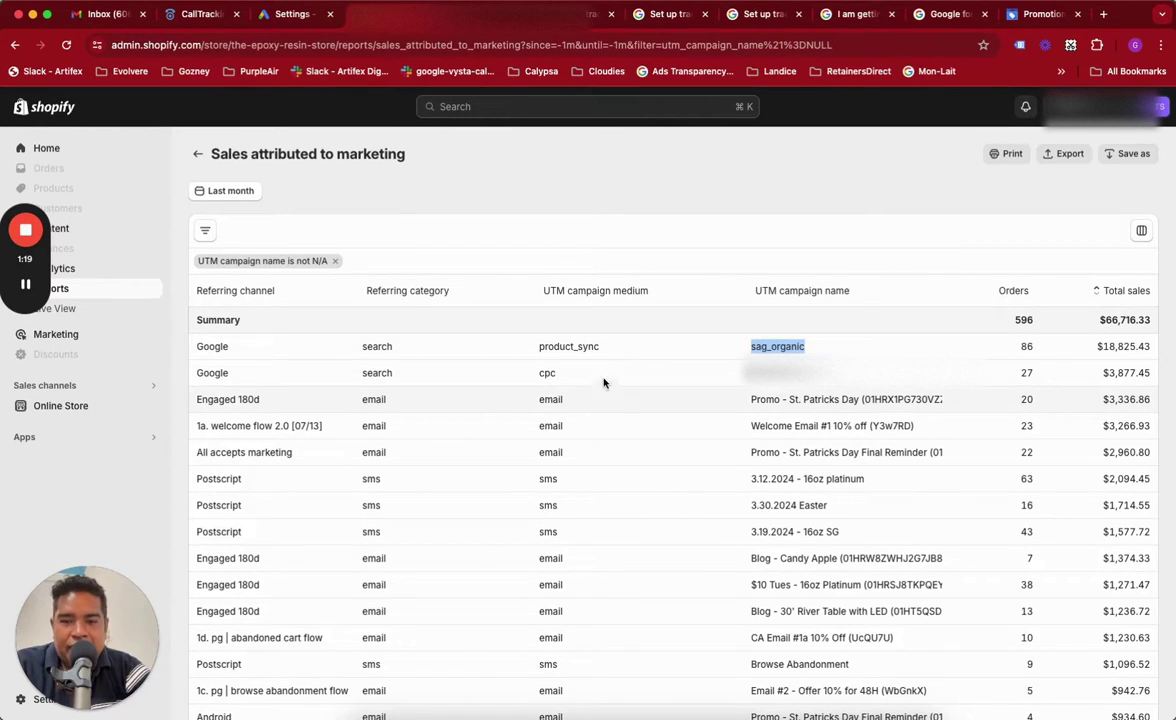
{"action": "double_click", "coordinate": [547, 373]}
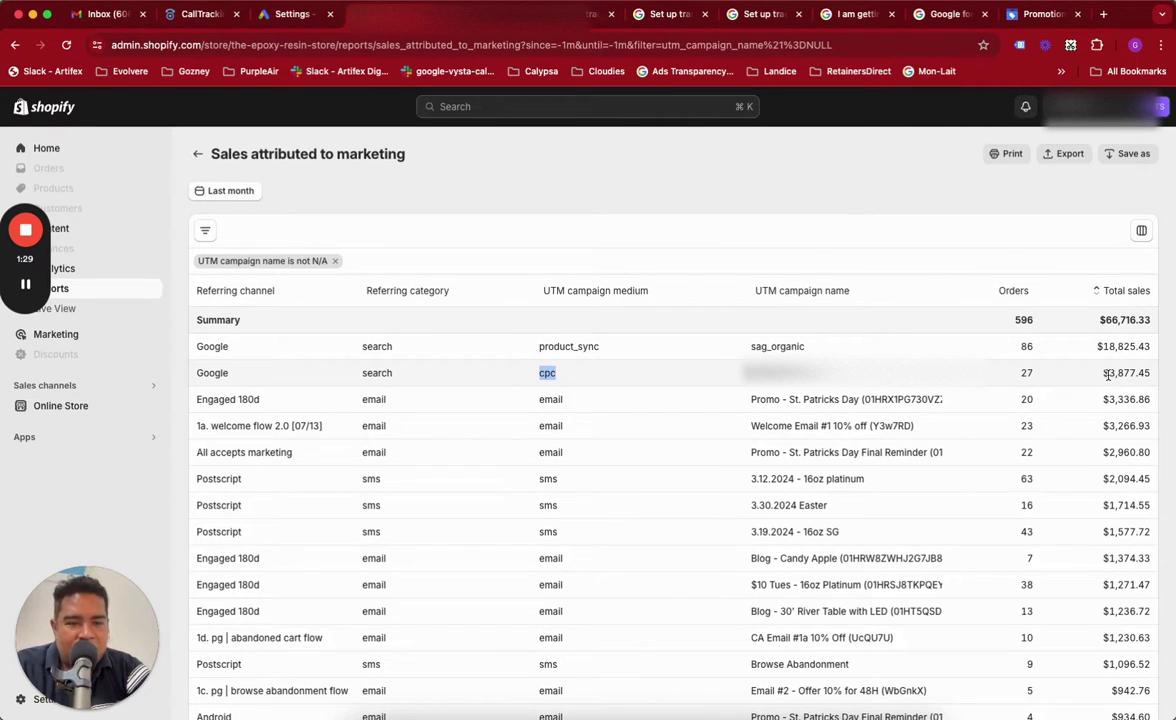
{"action": "triple_click", "coordinate": [1117, 373]}
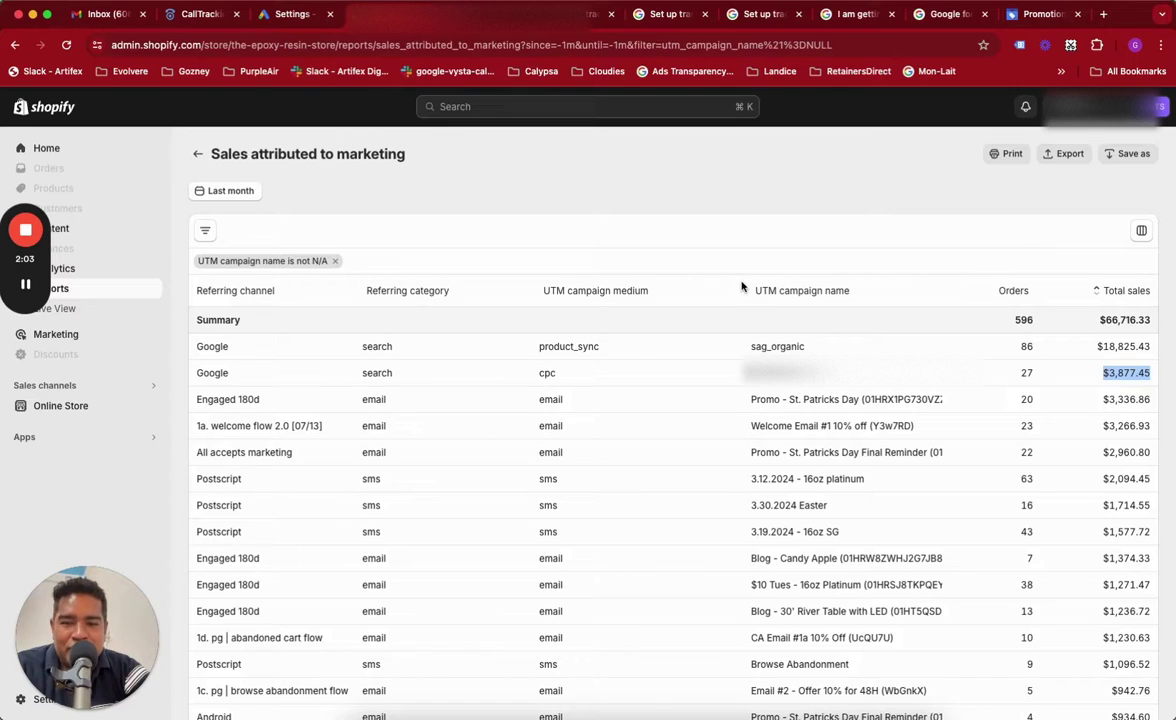
Highlight the campaign-name through Total sales headers, then go to the Analytics dashboard
{"action": "left_click_drag", "start_coordinate": [742, 287], "coordinate": [824, 318]}
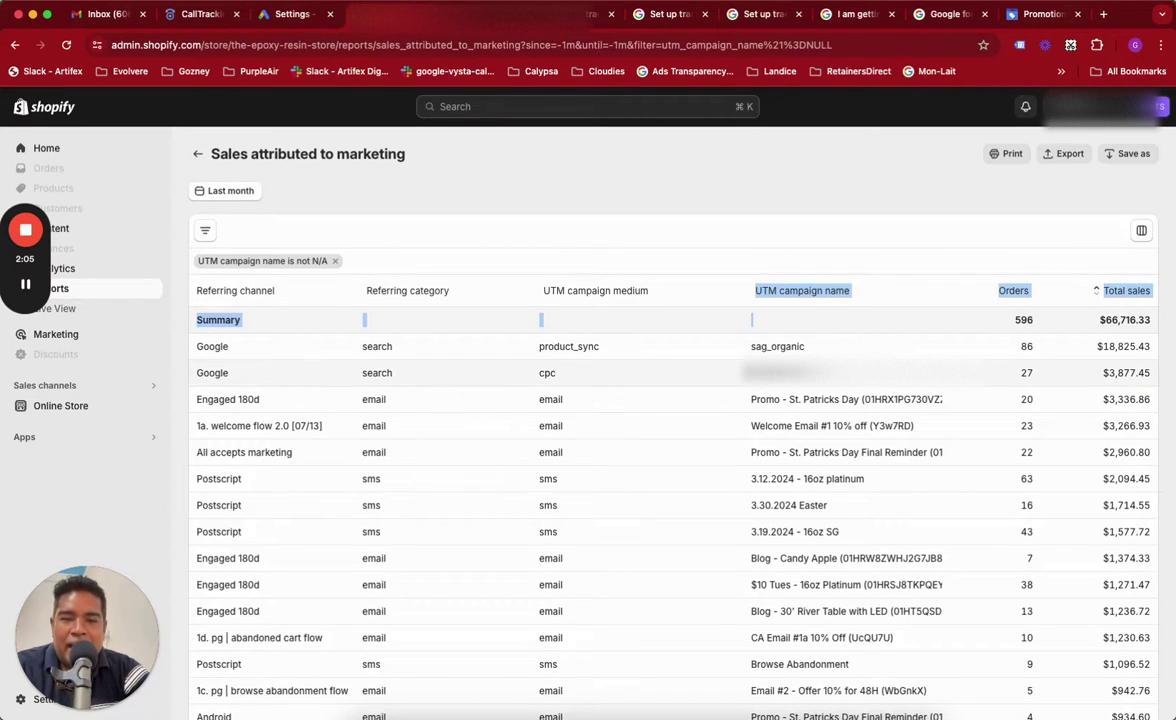
{"action": "left_click", "coordinate": [824, 318]}
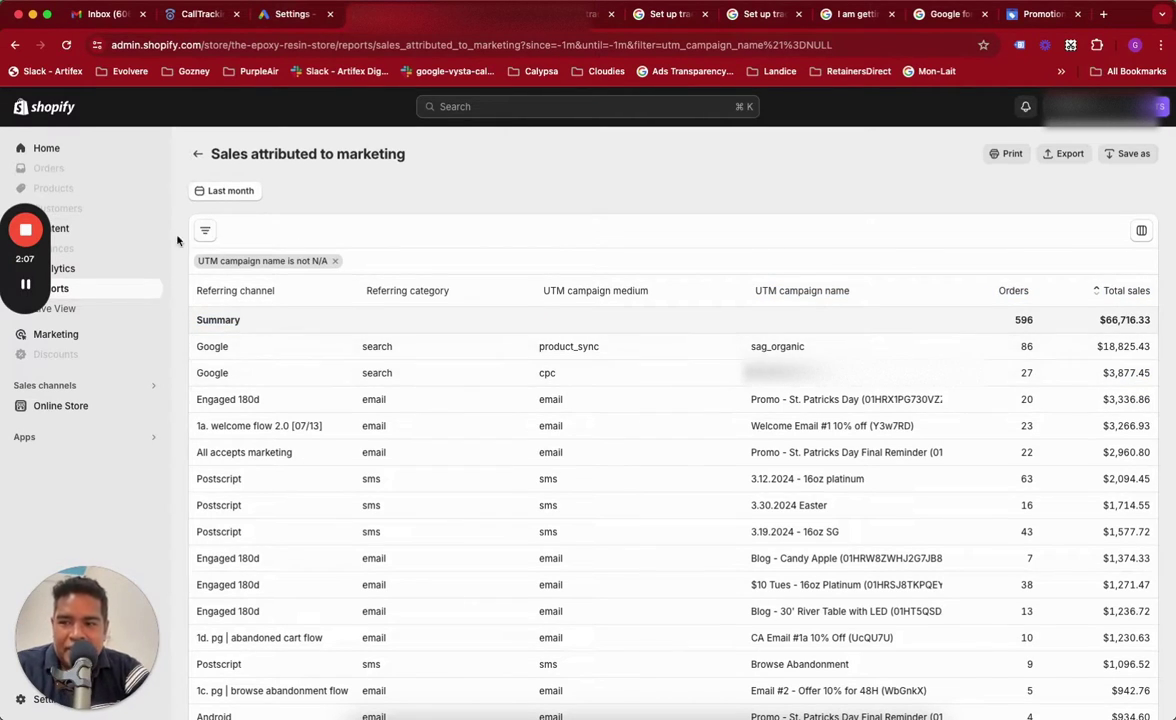
{"action": "left_click", "coordinate": [66, 269]}
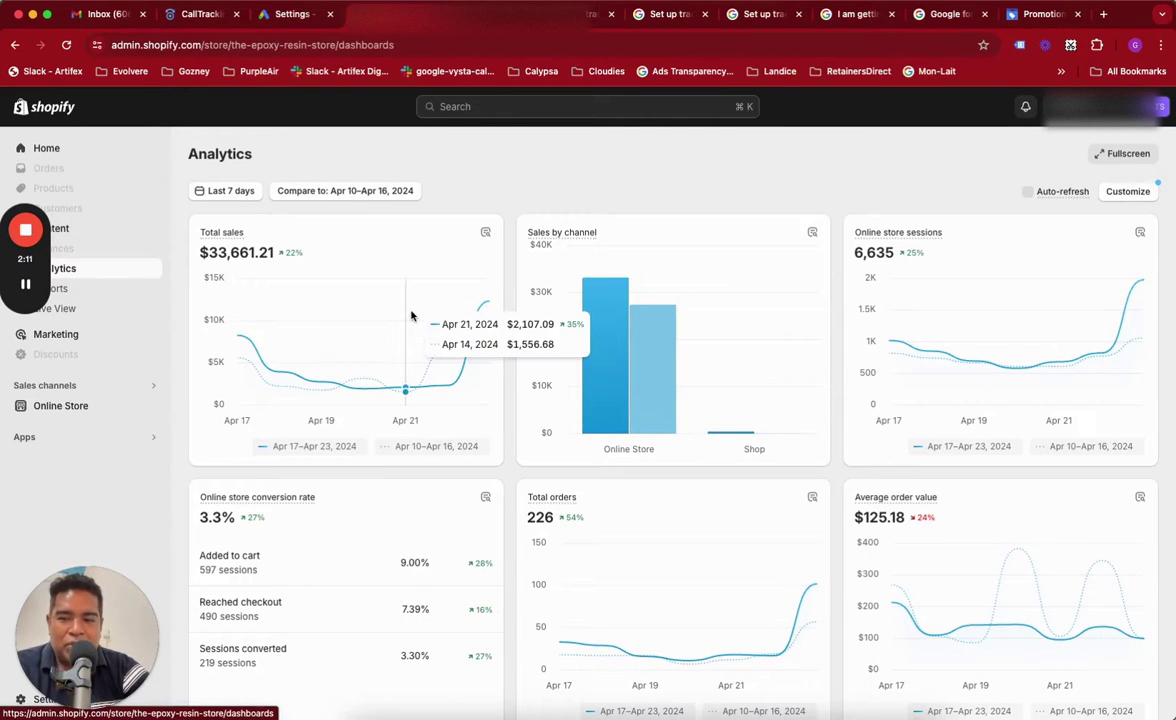
{"action": "scroll", "coordinate": [410, 316], "scroll_direction": "down", "scroll_amount": 10}
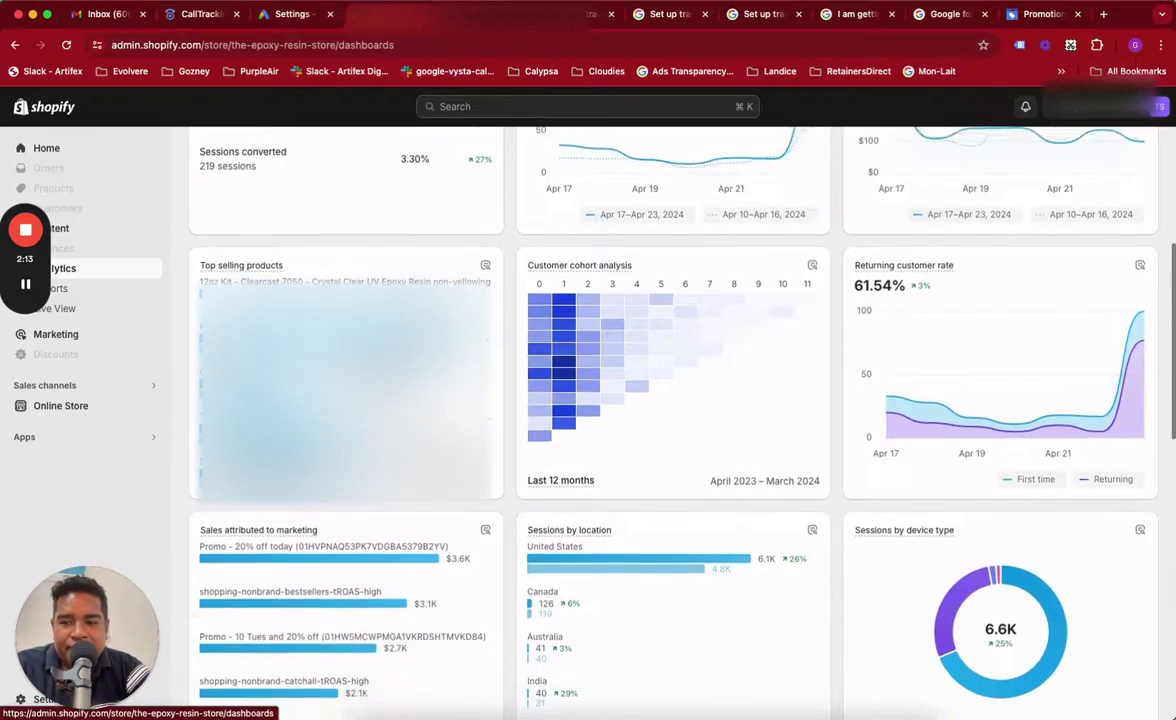
{"action": "scroll", "coordinate": [290, 365], "scroll_direction": "down", "scroll_amount": 3}
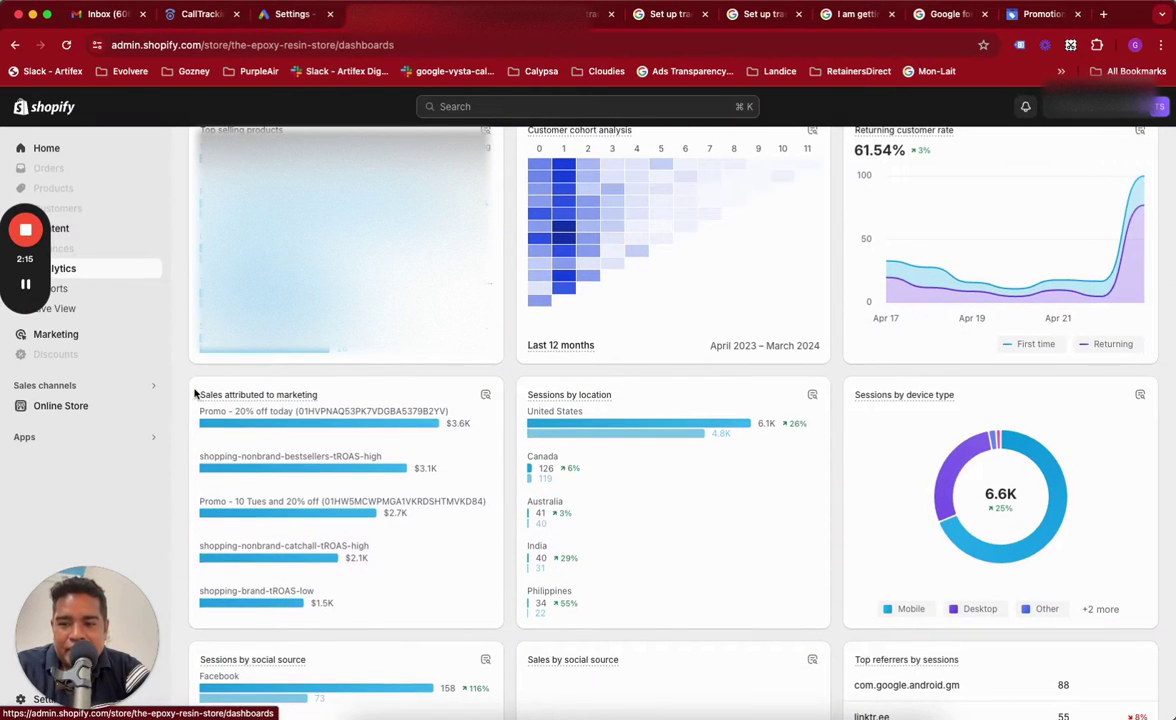
{"action": "left_click_drag", "start_coordinate": [197, 394], "coordinate": [350, 398]}
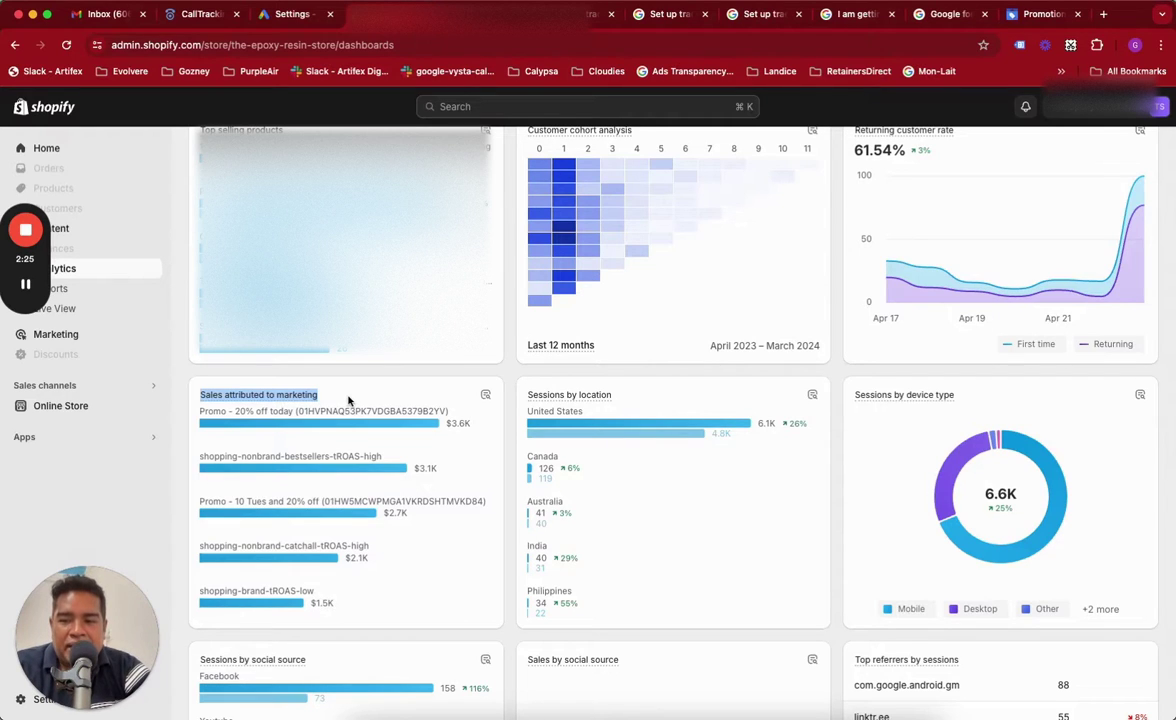
{"action": "left_click", "coordinate": [232, 402]}
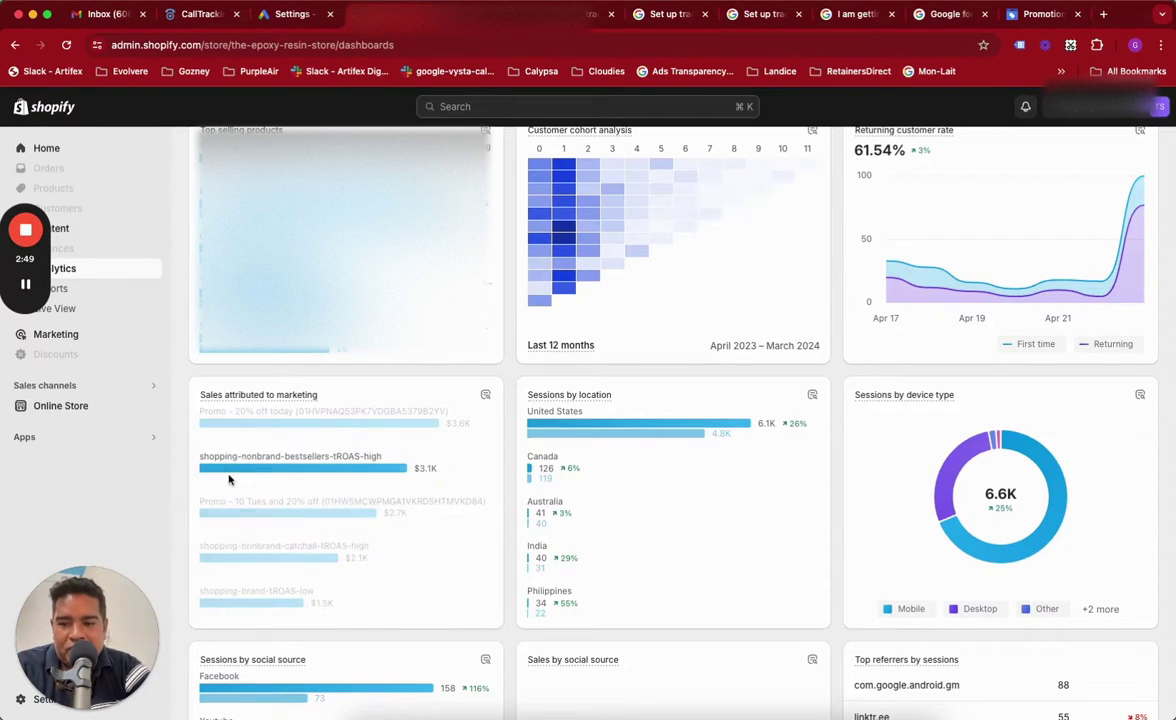
{"action": "scroll", "coordinate": [359, 434], "scroll_direction": "up", "scroll_amount": 10}
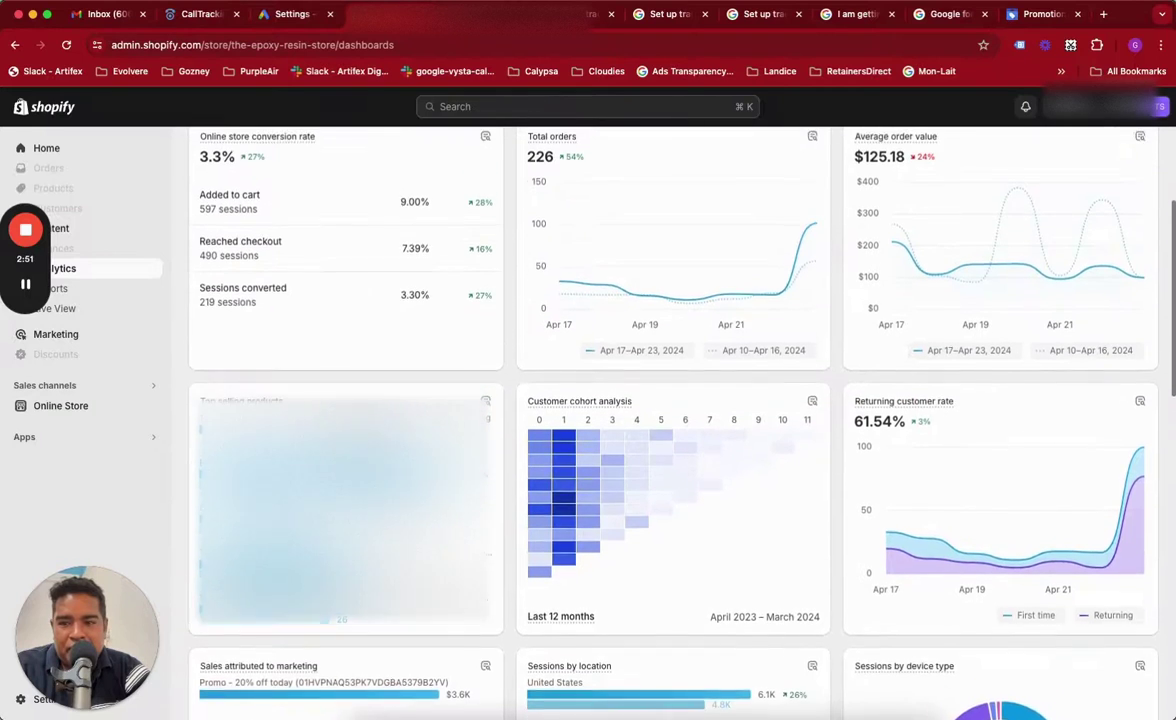
{"action": "scroll", "coordinate": [359, 434], "scroll_direction": "up", "scroll_amount": 3}
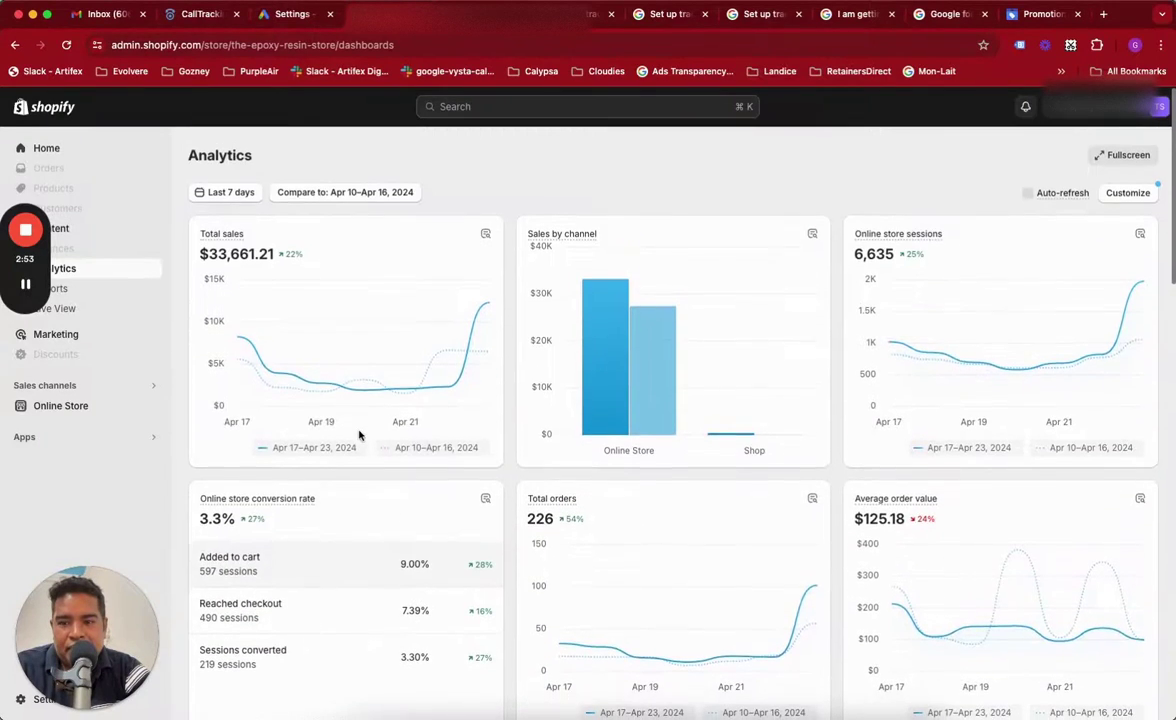
Set the Analytics dashboard date range to Last month (March 1–31, 2024)
{"action": "left_click", "coordinate": [238, 194]}
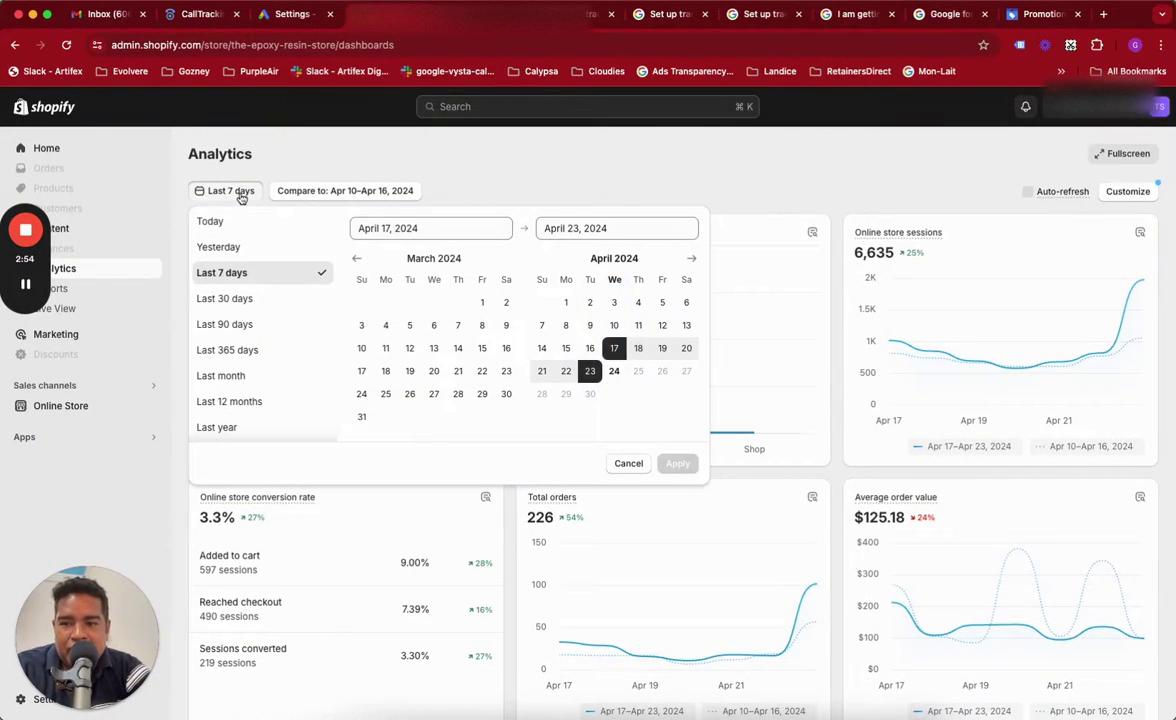
{"action": "left_click", "coordinate": [231, 377]}
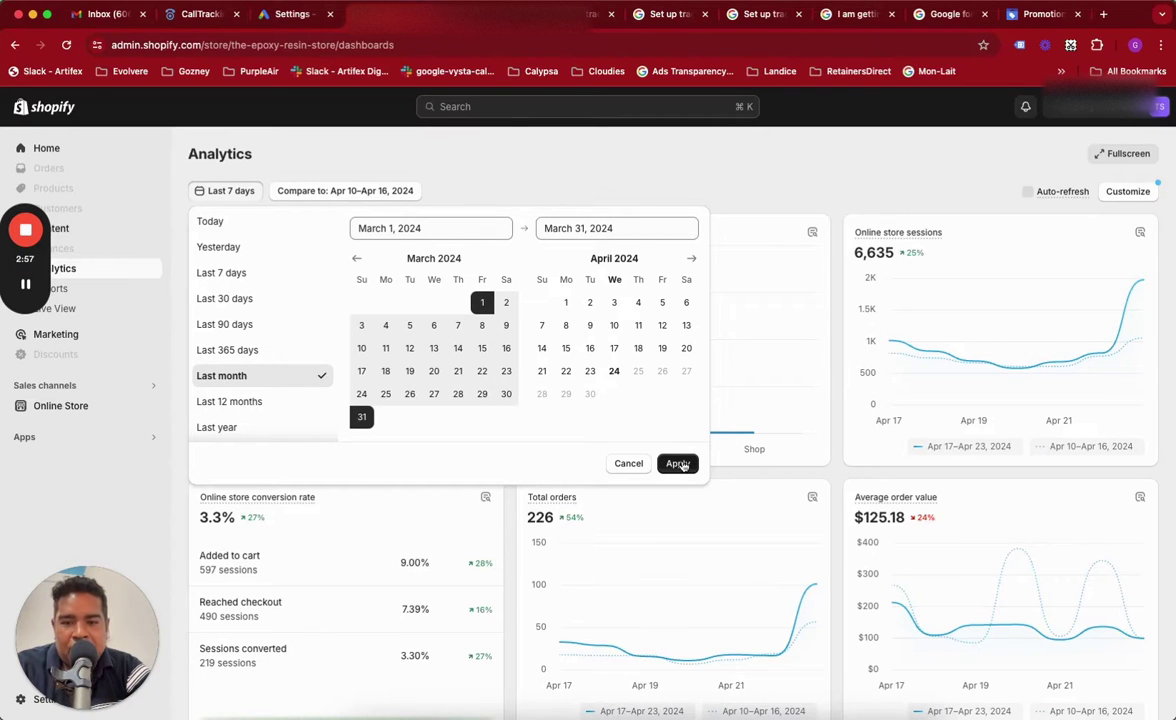
{"action": "left_click", "coordinate": [677, 463]}
Review Sales attributed to marketing, where sag_organic leads at $18.8K, then view the Shopping tracking help article
{"action": "scroll", "coordinate": [609, 517], "scroll_direction": "down", "scroll_amount": 10}
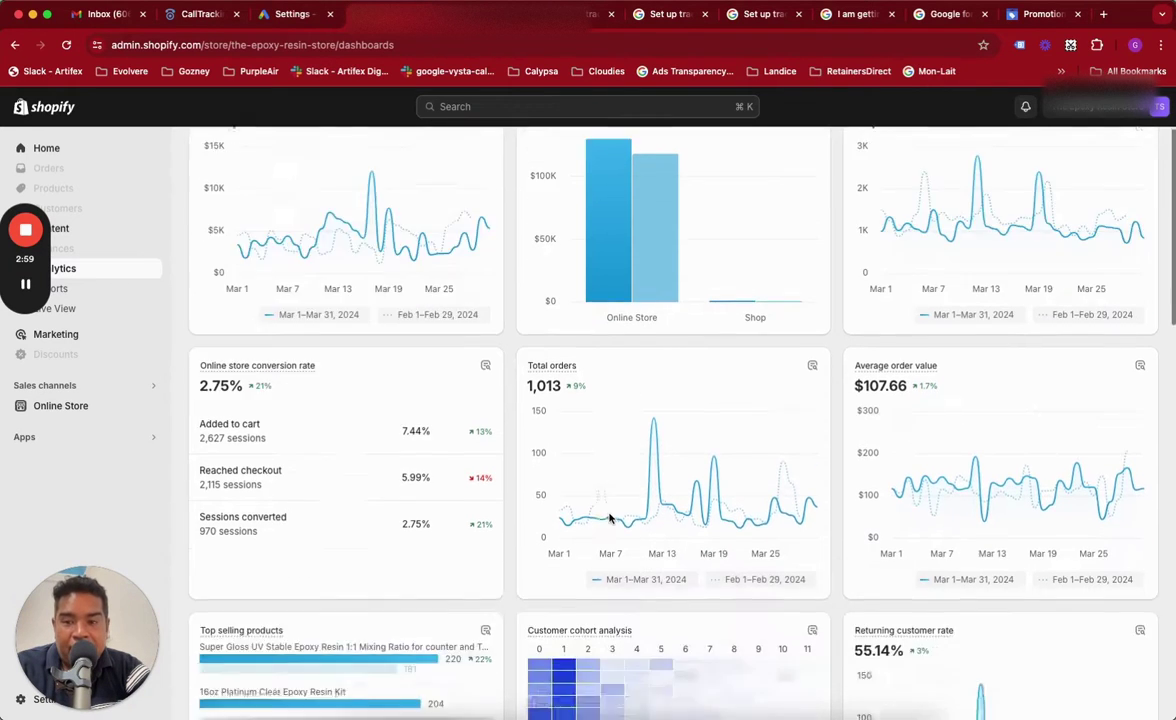
{"action": "scroll", "coordinate": [609, 517], "scroll_direction": "down", "scroll_amount": 1}
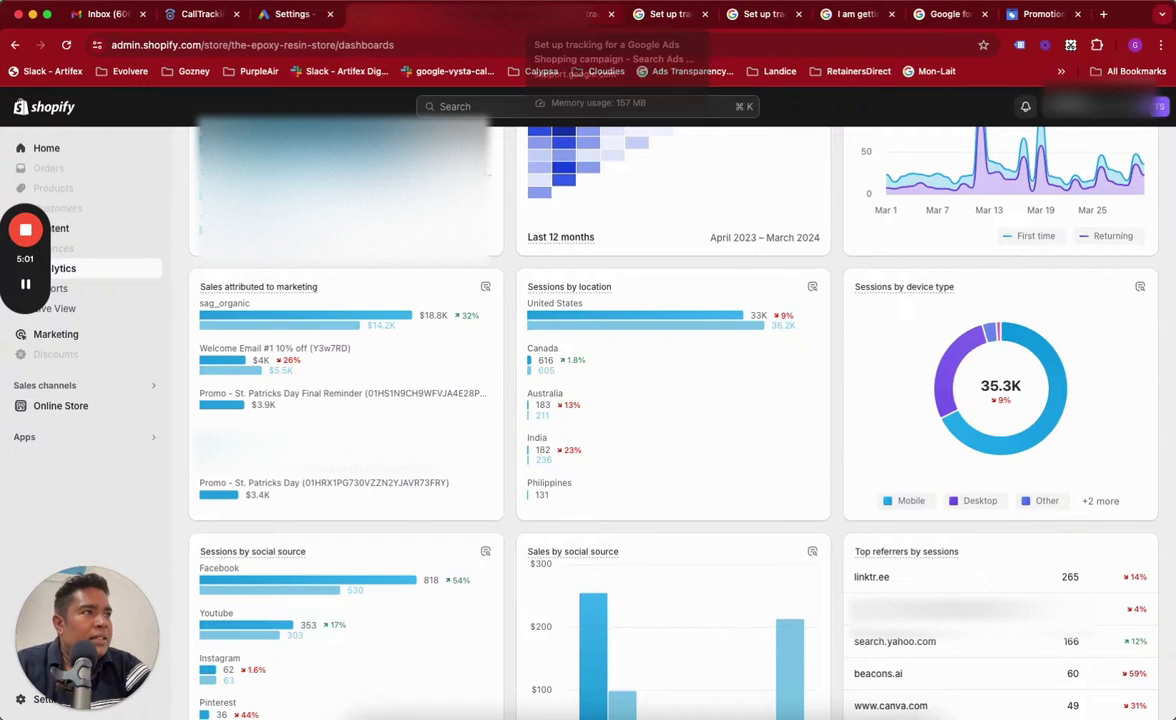
{"action": "left_click", "coordinate": [668, 14]}
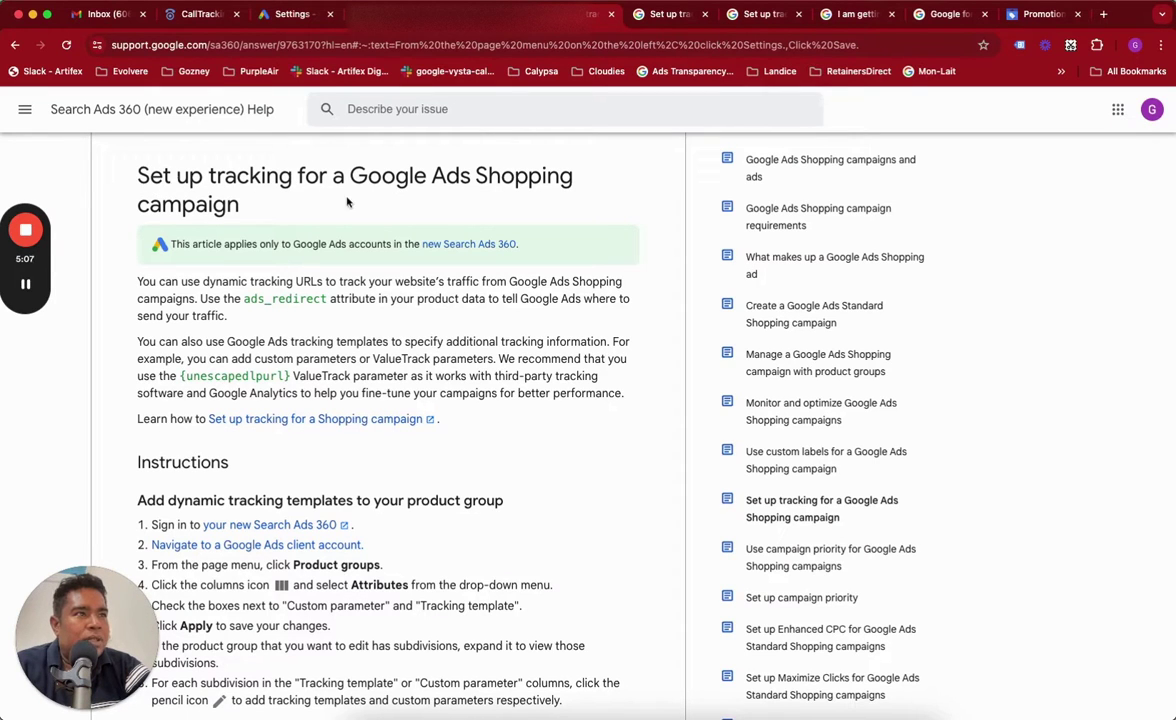
Read through the open Shopping campaign tracking help articles
{"action": "scroll", "coordinate": [271, 298], "scroll_direction": "up", "scroll_amount": 2}
{"action": "scroll", "coordinate": [293, 323], "scroll_direction": "up", "scroll_amount": 1}
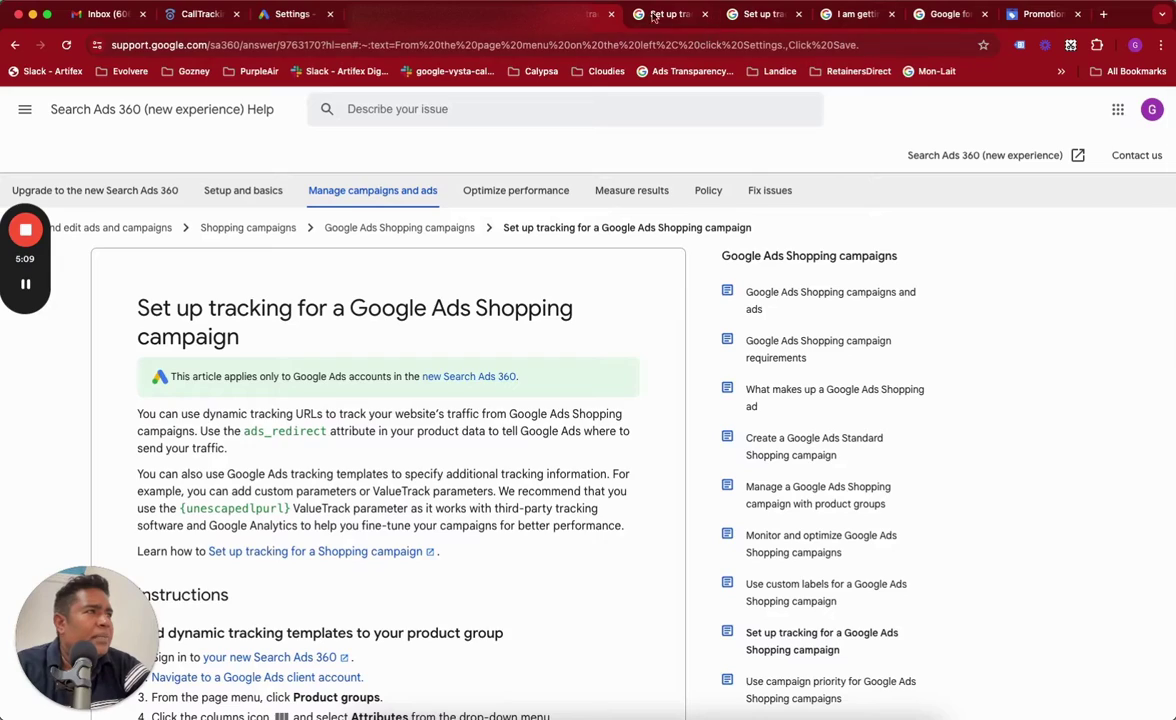
{"action": "left_click", "coordinate": [648, 14]}
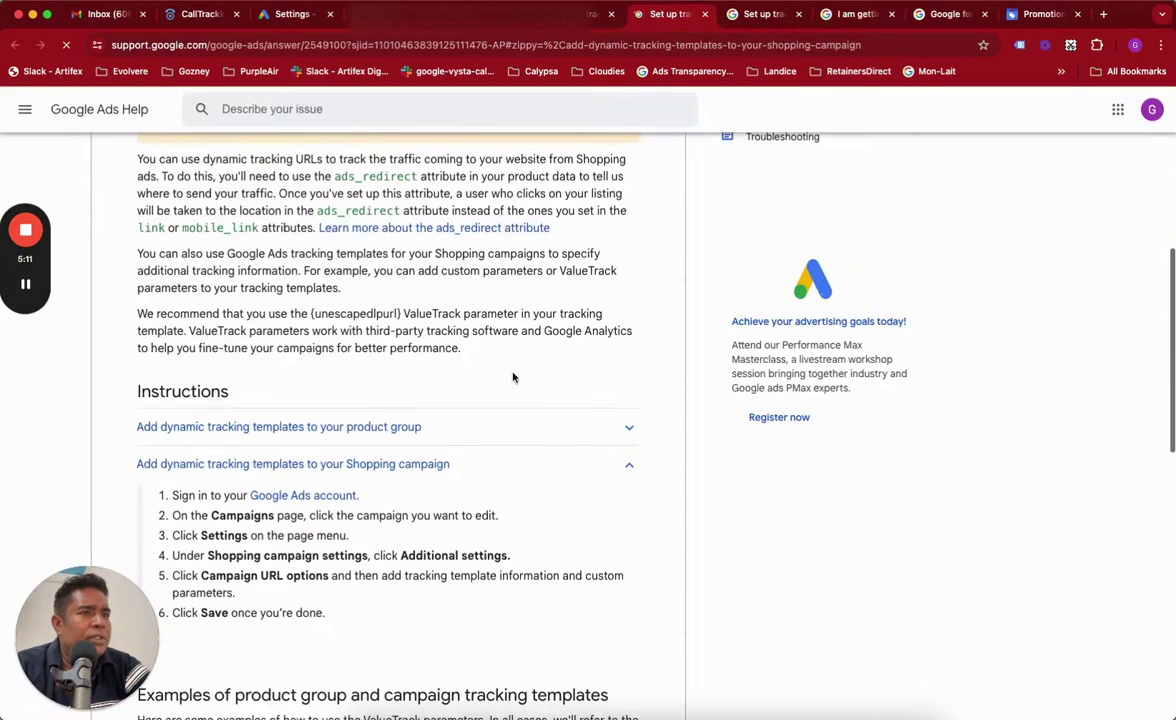
{"action": "scroll", "coordinate": [510, 378], "scroll_direction": "up", "scroll_amount": 10}
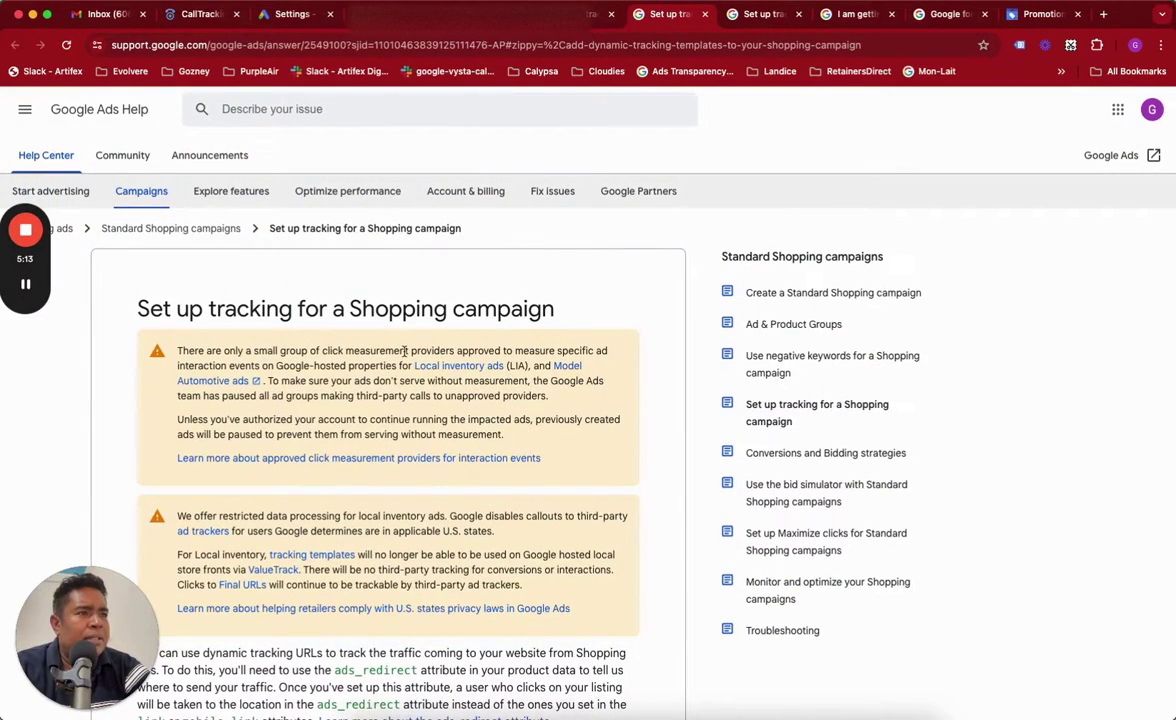
{"action": "left_click", "coordinate": [760, 14]}
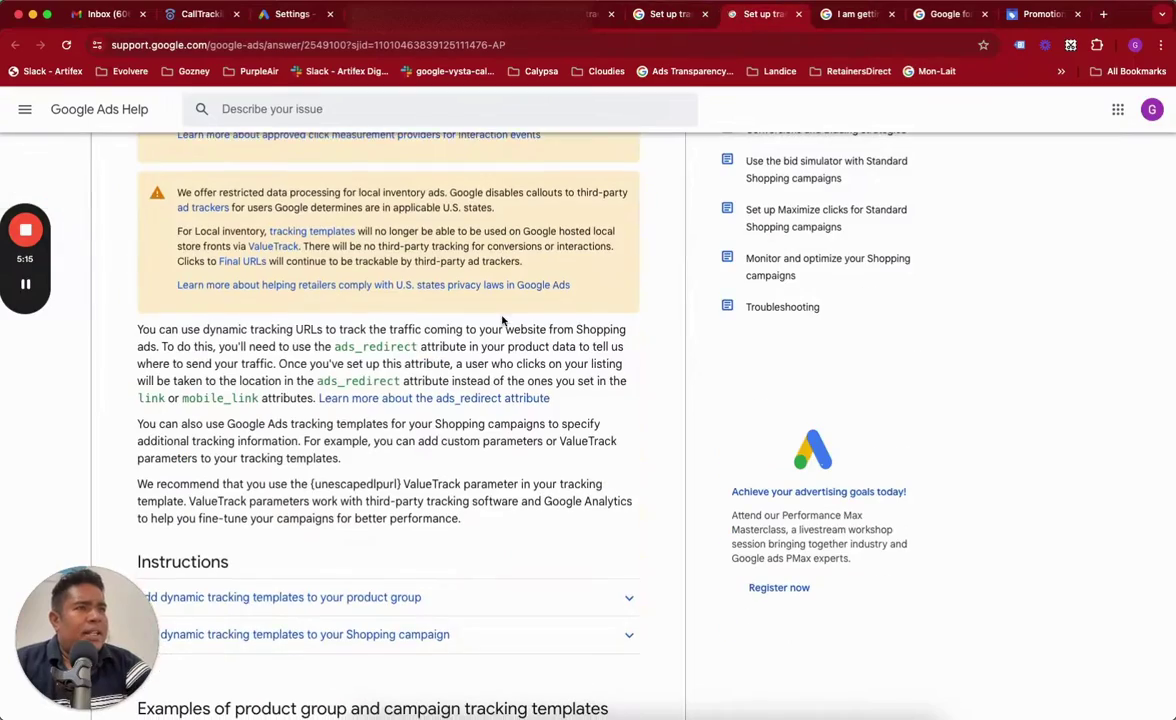
{"action": "scroll", "coordinate": [500, 318], "scroll_direction": "up", "scroll_amount": 10}
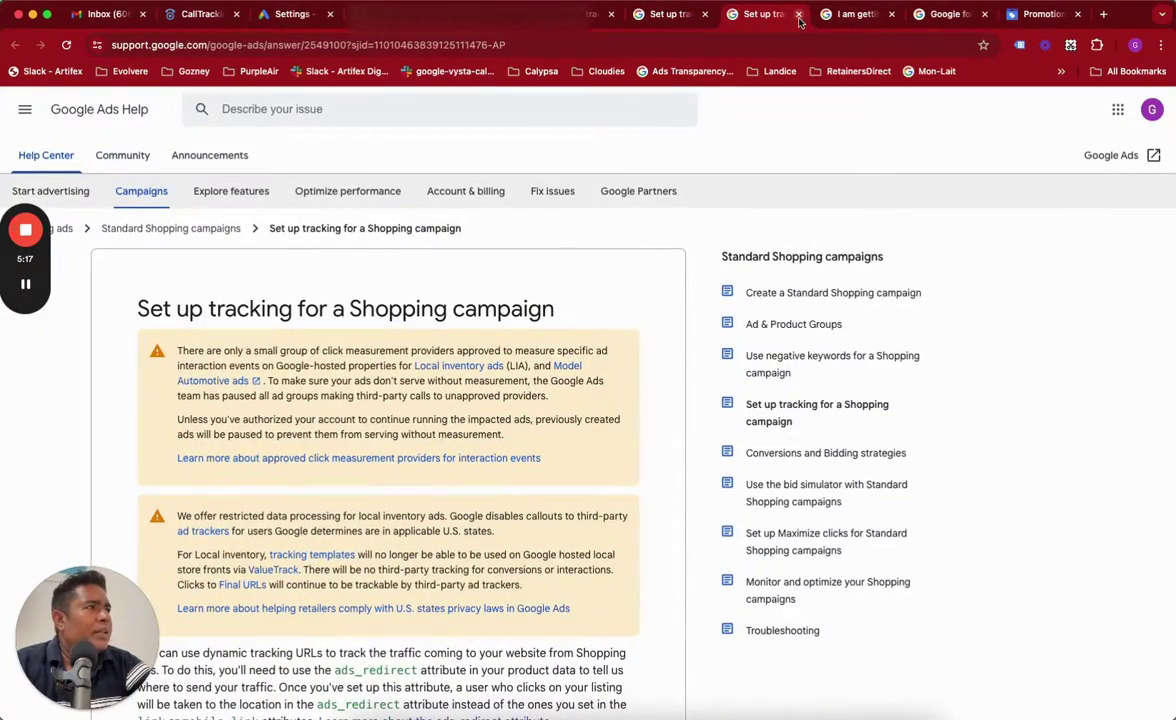
Close the duplicate tracking help tabs and the feed-error community thread
{"action": "key", "text": "super+w"}
{"action": "left_click", "coordinate": [686, 18]}
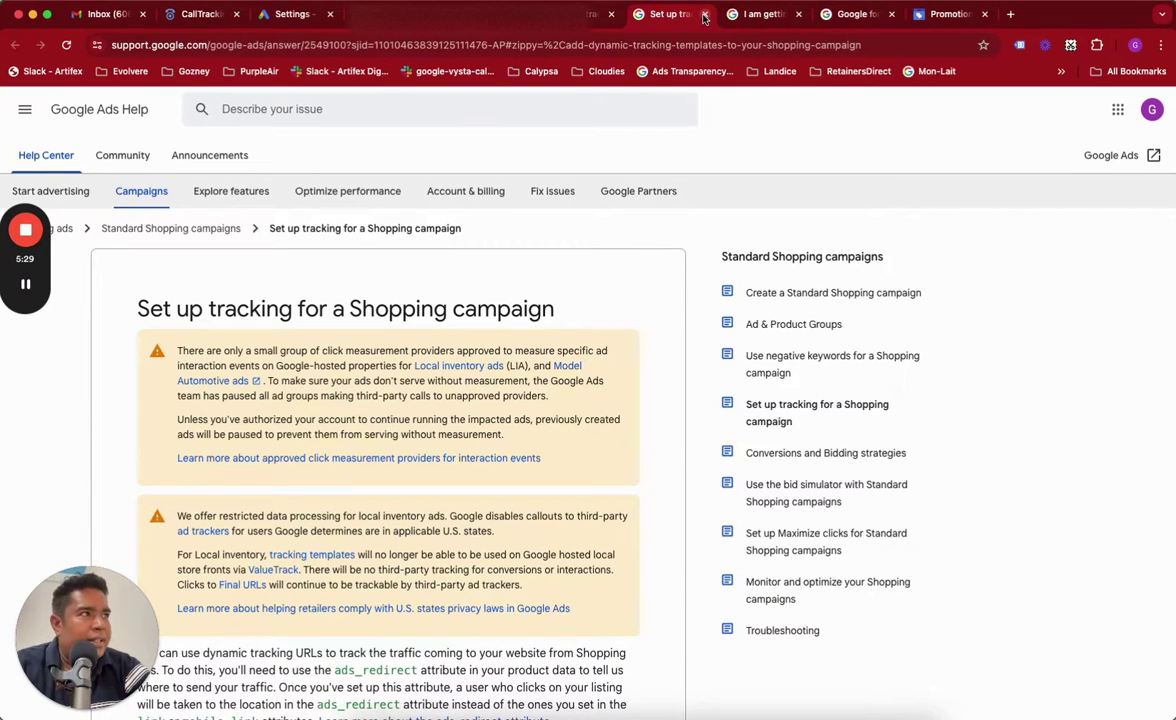
{"action": "left_click", "coordinate": [705, 14]}
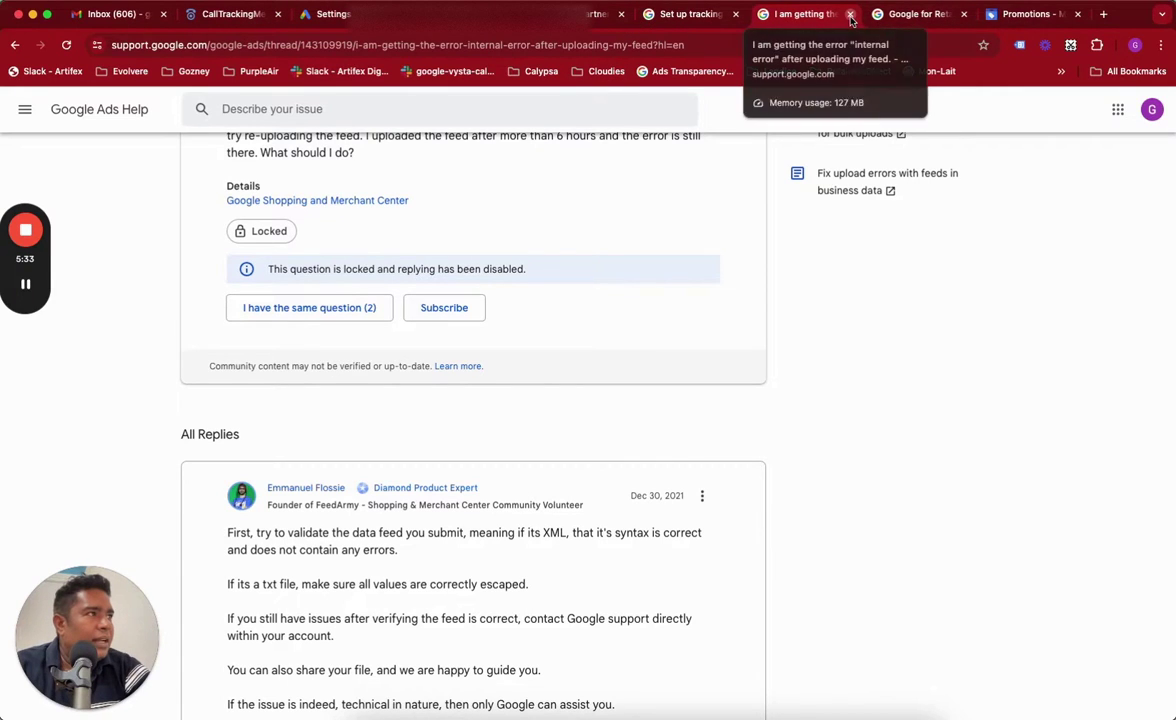
{"action": "left_click", "coordinate": [850, 14]}
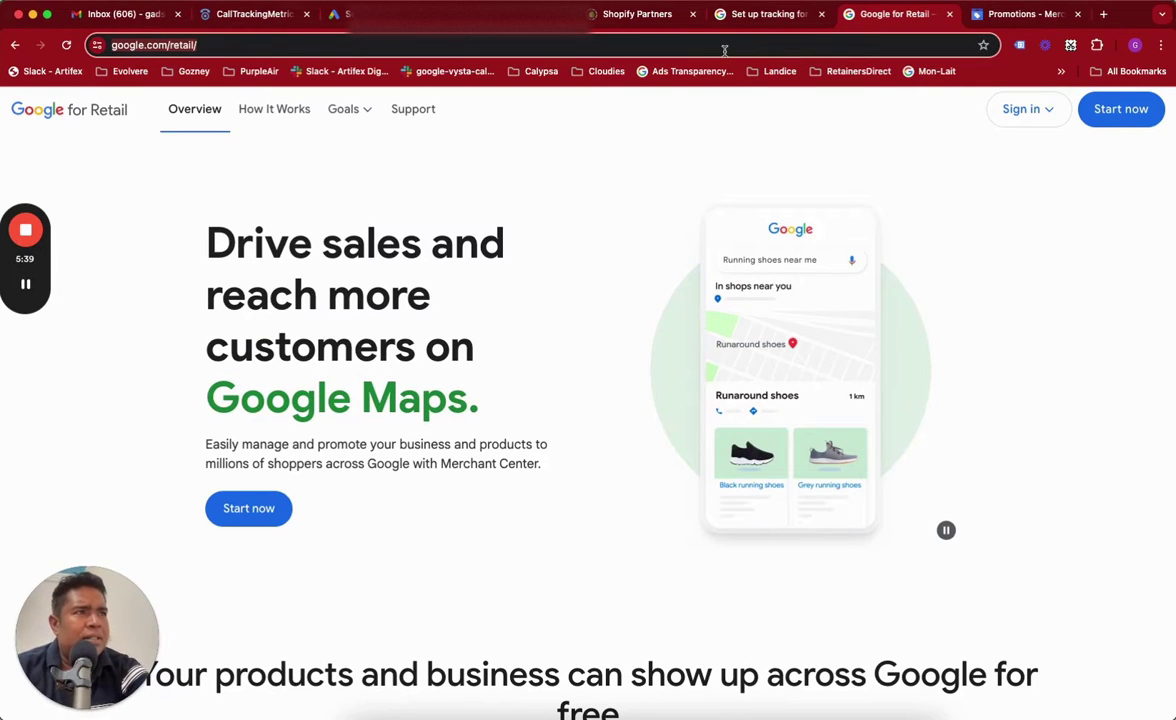
Search 'utm tracking template google ads' and open 'Set up tracking with ValueTrack parameters'
{"action": "left_click", "coordinate": [724, 47]}
{"action": "type", "text": "ut"}
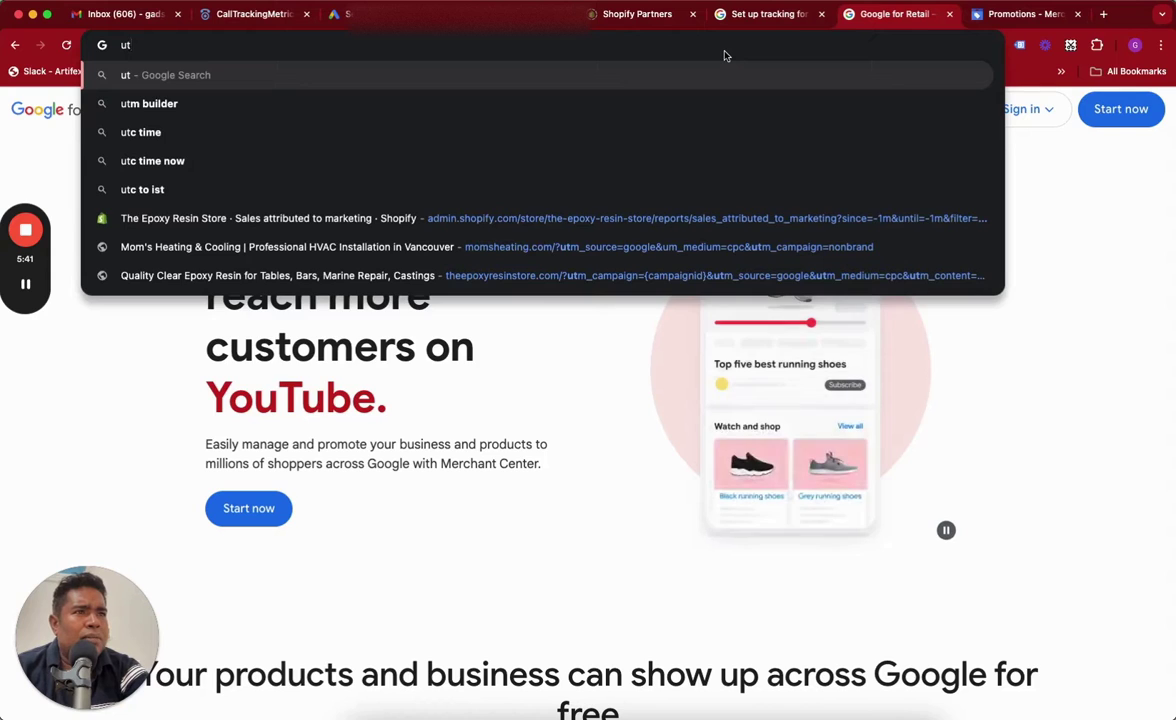
{"action": "type", "text": "m tracking template"}
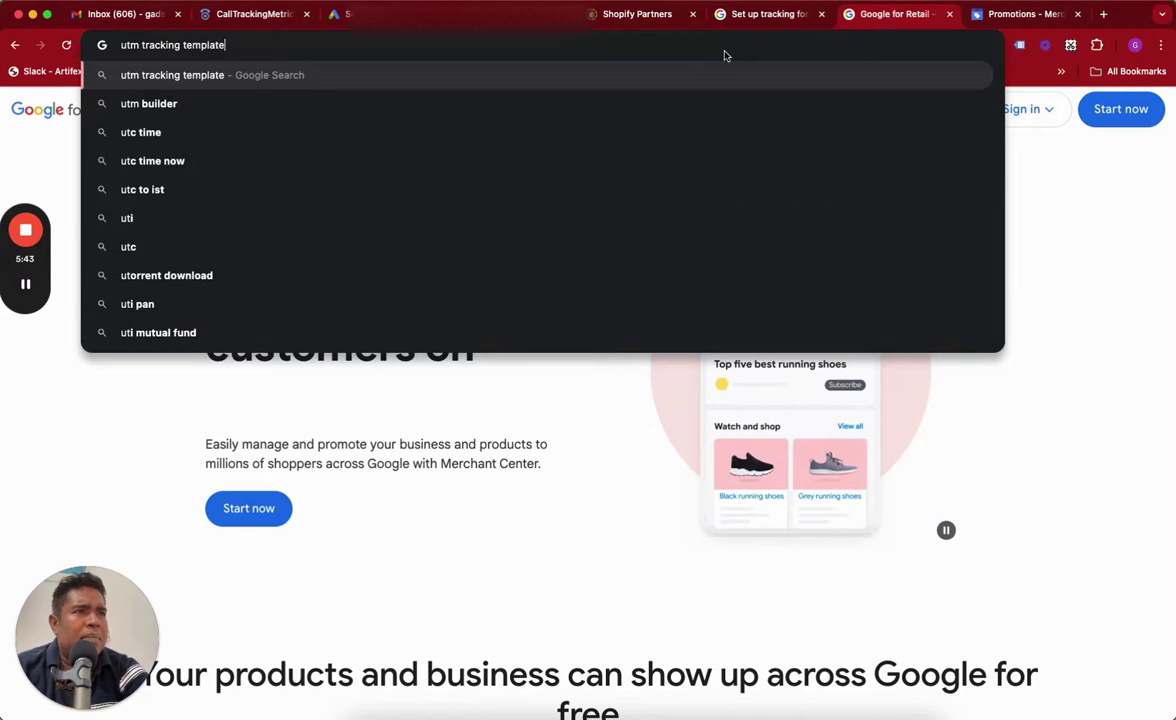
{"action": "type", "text": " google ads"}
{"action": "key", "text": "Return"}
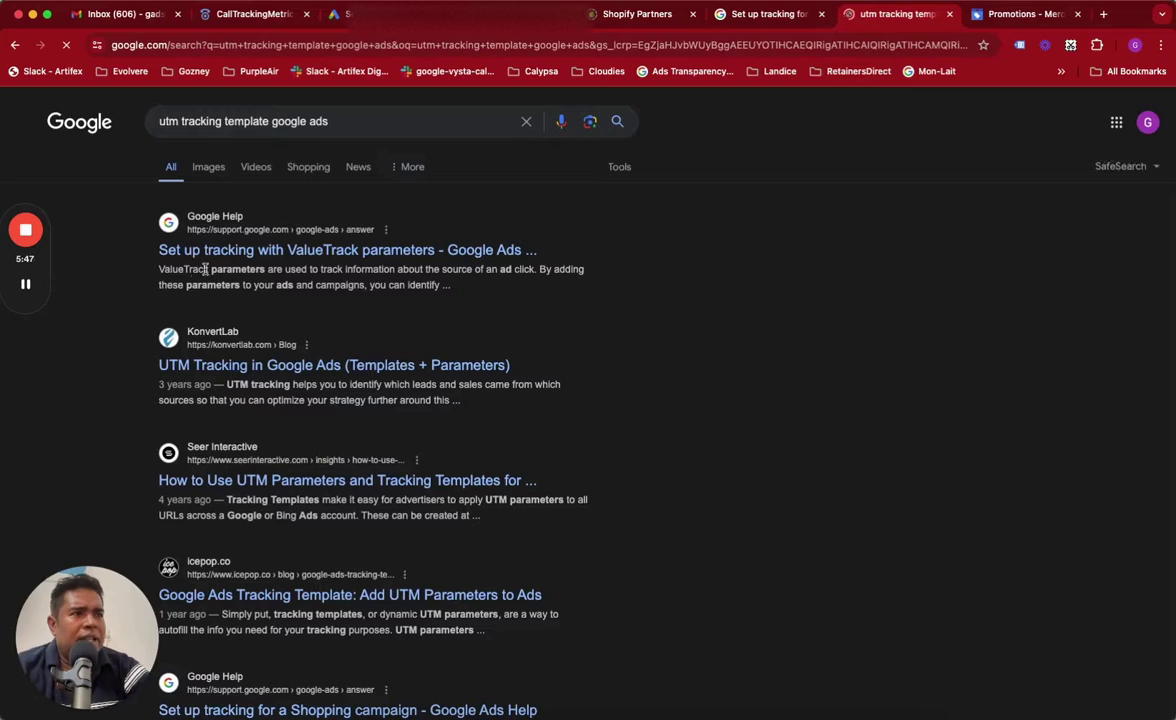
{"action": "left_click", "coordinate": [325, 252]}
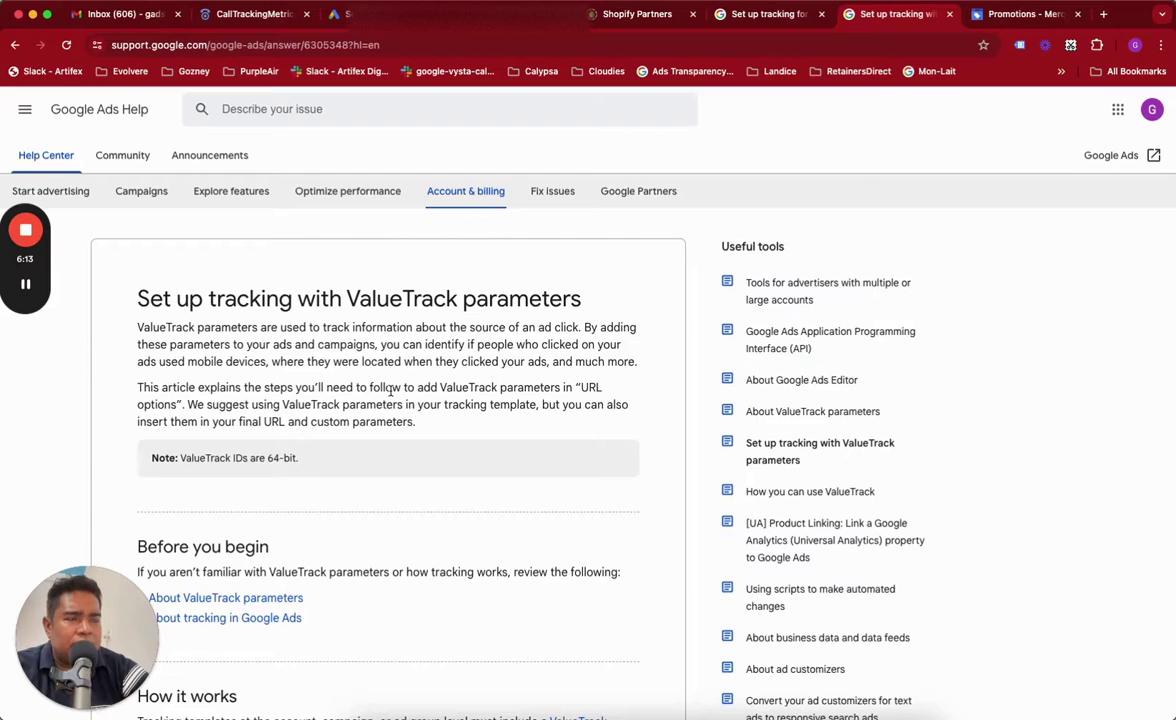
Read the ValueTrack article's introduction, highlighting its opening paragraphs
{"action": "scroll", "coordinate": [390, 392], "scroll_direction": "down", "scroll_amount": 2}
{"action": "scroll", "coordinate": [390, 392], "scroll_direction": "up", "scroll_amount": 2}
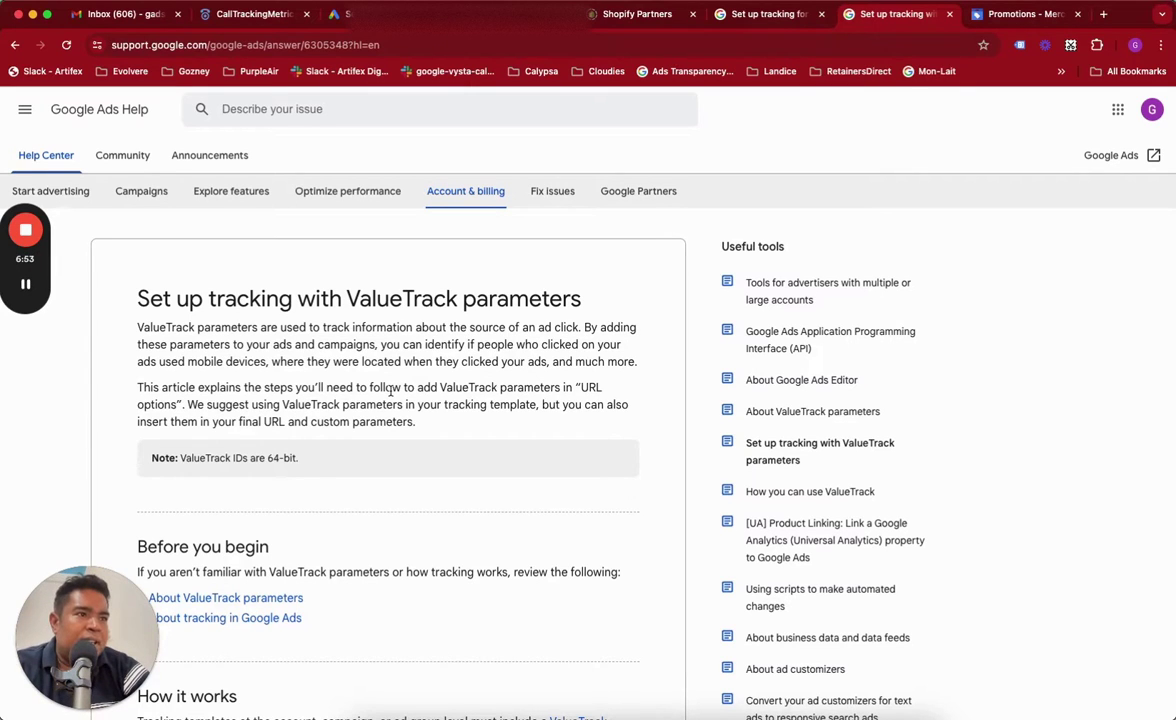
{"action": "scroll", "coordinate": [466, 405], "scroll_direction": "down", "scroll_amount": 5}
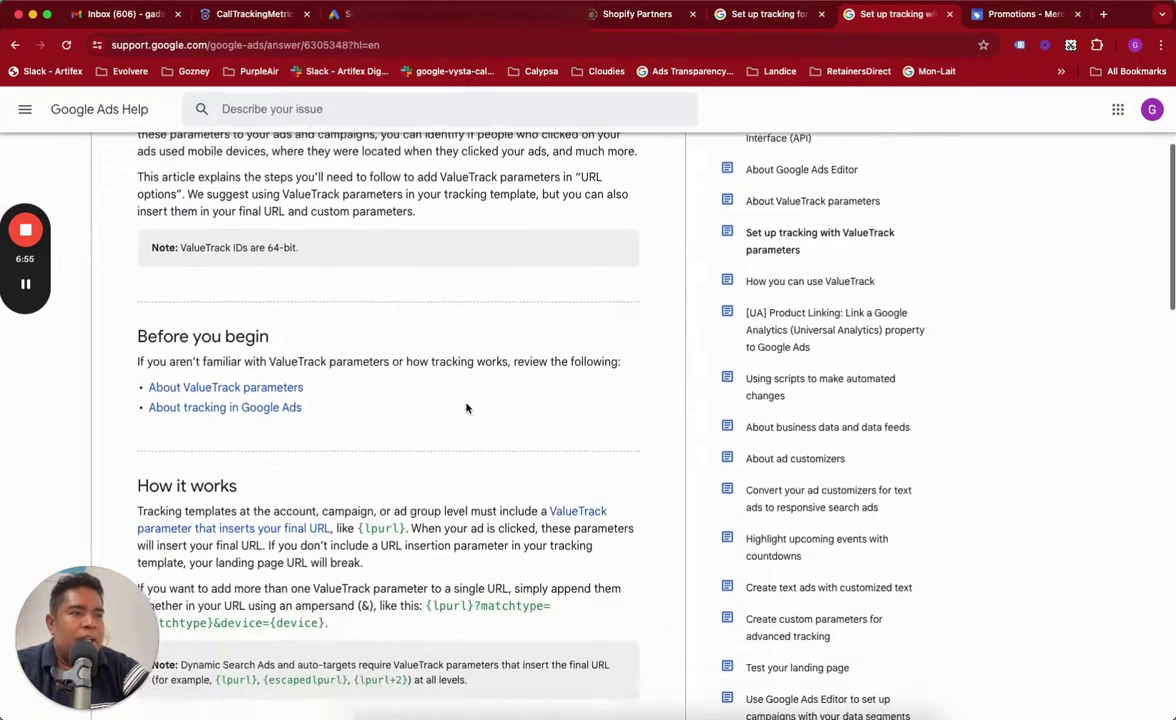
{"action": "scroll", "coordinate": [466, 408], "scroll_direction": "down", "scroll_amount": 1}
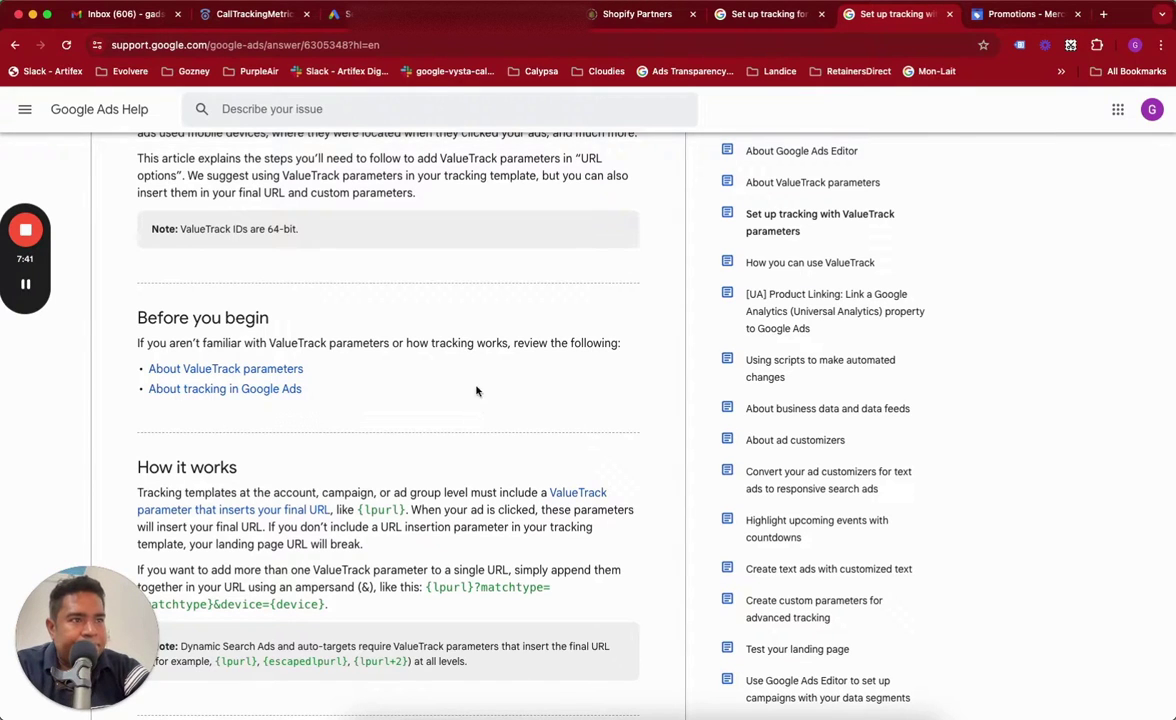
{"action": "scroll", "coordinate": [483, 421], "scroll_direction": "down", "scroll_amount": 1}
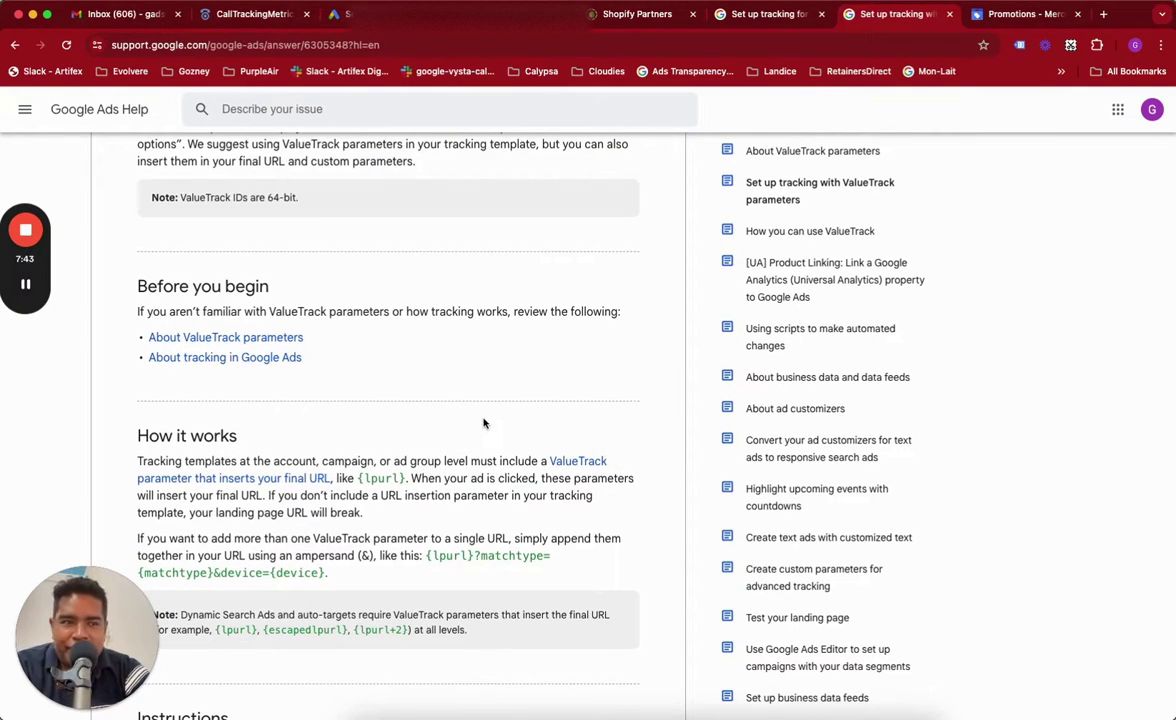
{"action": "scroll", "coordinate": [483, 423], "scroll_direction": "down", "scroll_amount": 1}
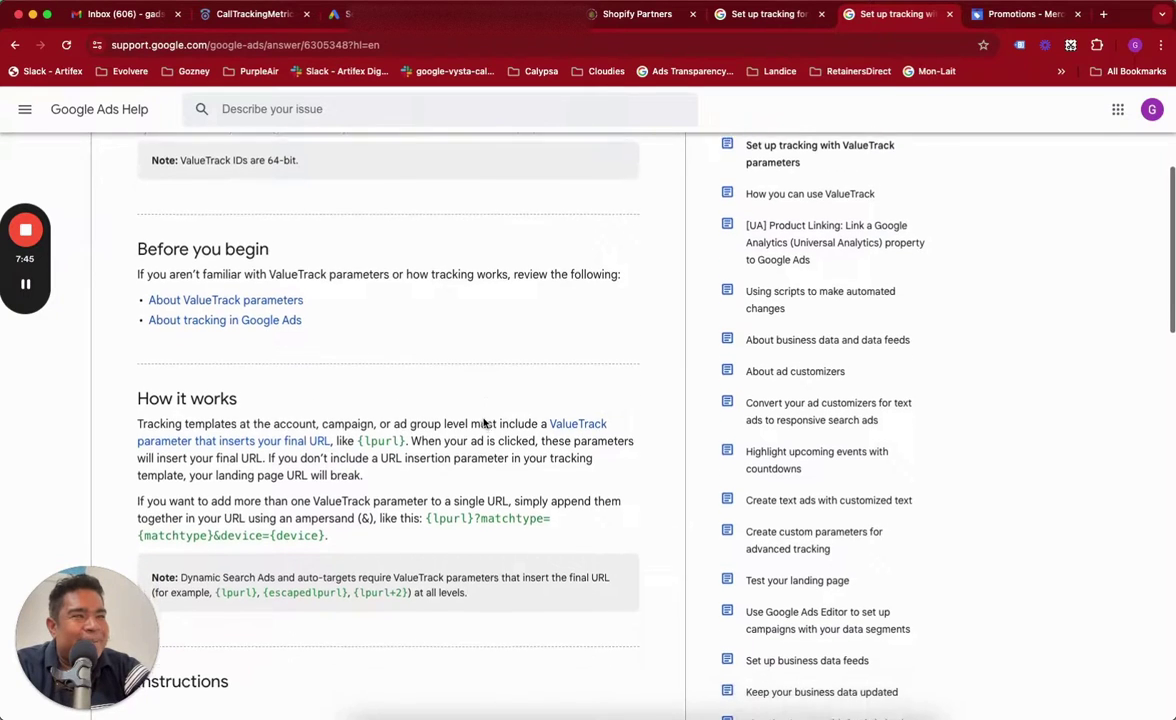
{"action": "scroll", "coordinate": [483, 420], "scroll_direction": "up", "scroll_amount": 5}
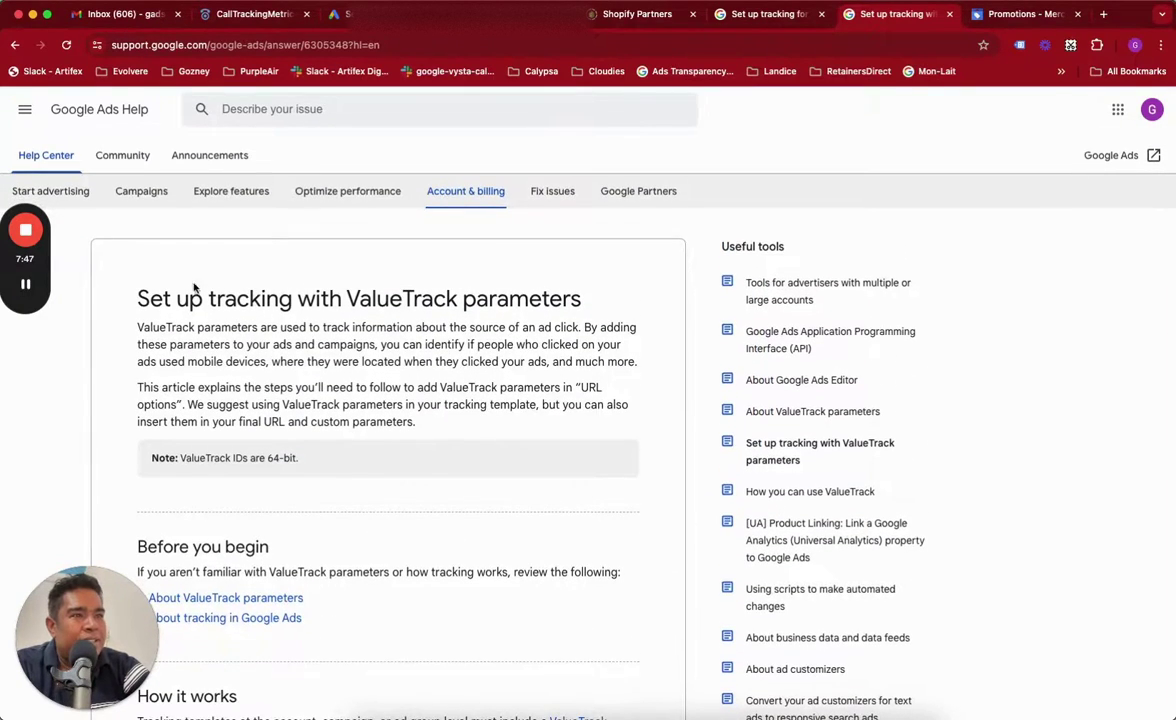
{"action": "left_click_drag", "start_coordinate": [188, 298], "coordinate": [420, 423]}
{"action": "left_click", "coordinate": [420, 423]}
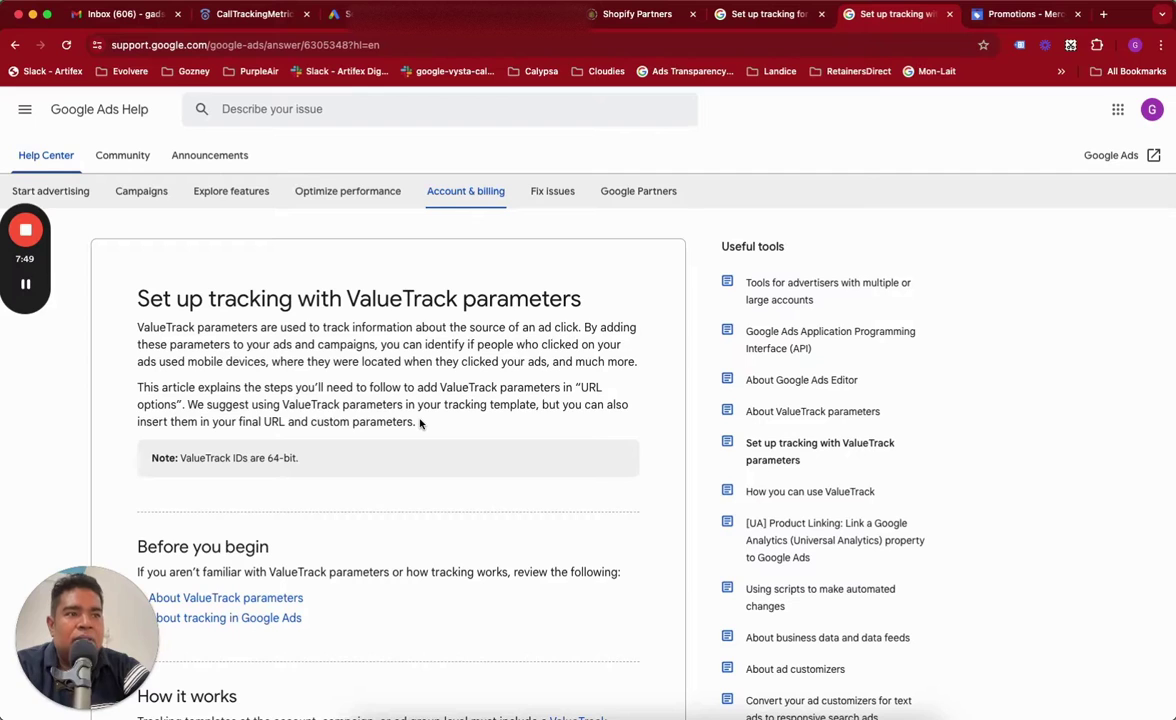
Highlight {lpurl} and the appended matchtype and device parameters in the example, then reach Available ValueTrack parameters
{"action": "scroll", "coordinate": [420, 423], "scroll_direction": "down", "scroll_amount": 4}
{"action": "scroll", "coordinate": [420, 423], "scroll_direction": "down", "scroll_amount": 2}
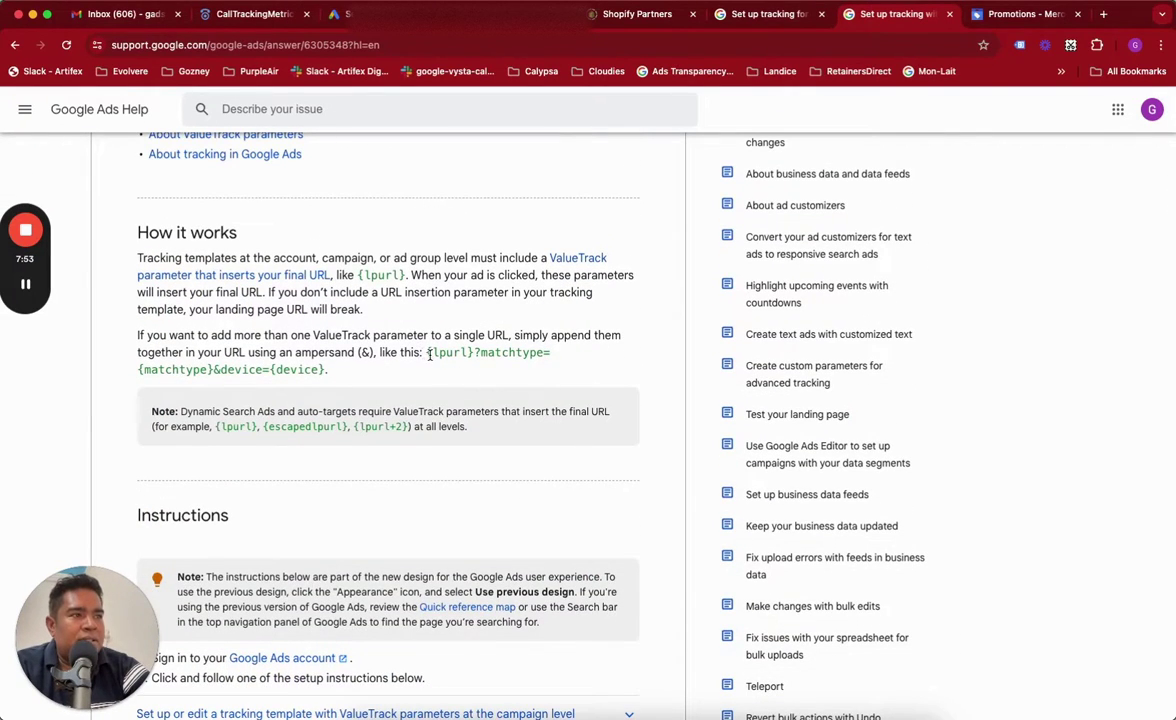
{"action": "left_click_drag", "start_coordinate": [428, 352], "coordinate": [475, 352]}
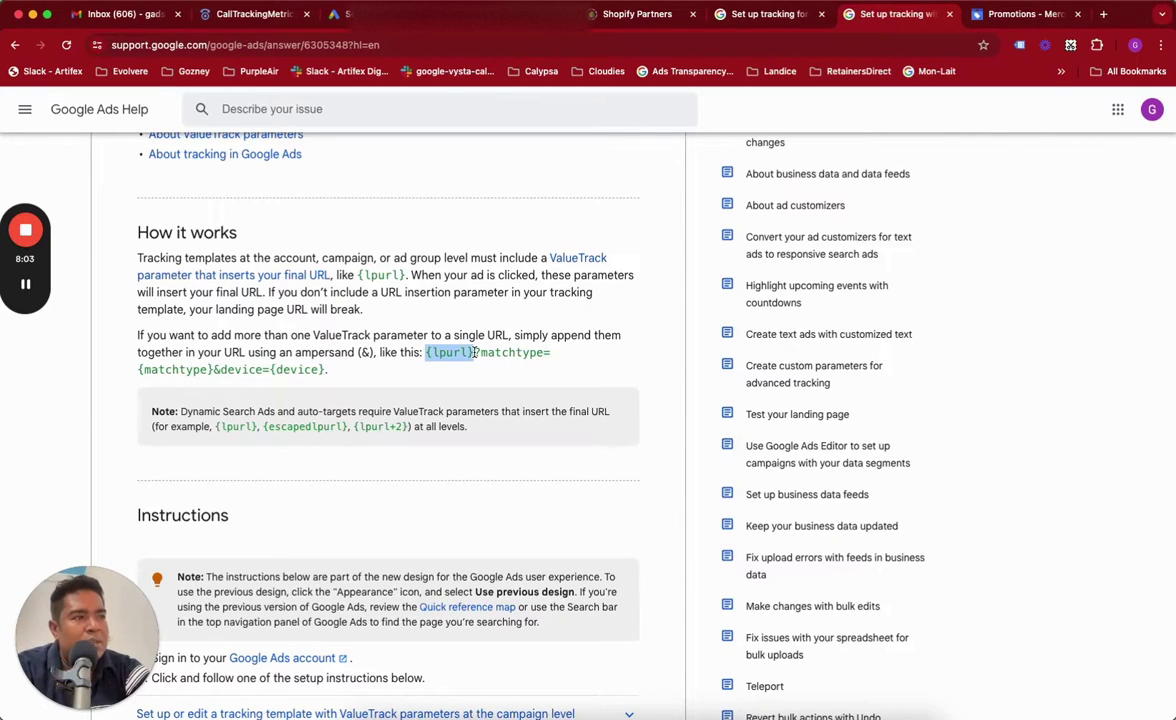
{"action": "left_click_drag", "start_coordinate": [549, 352], "coordinate": [327, 370]}
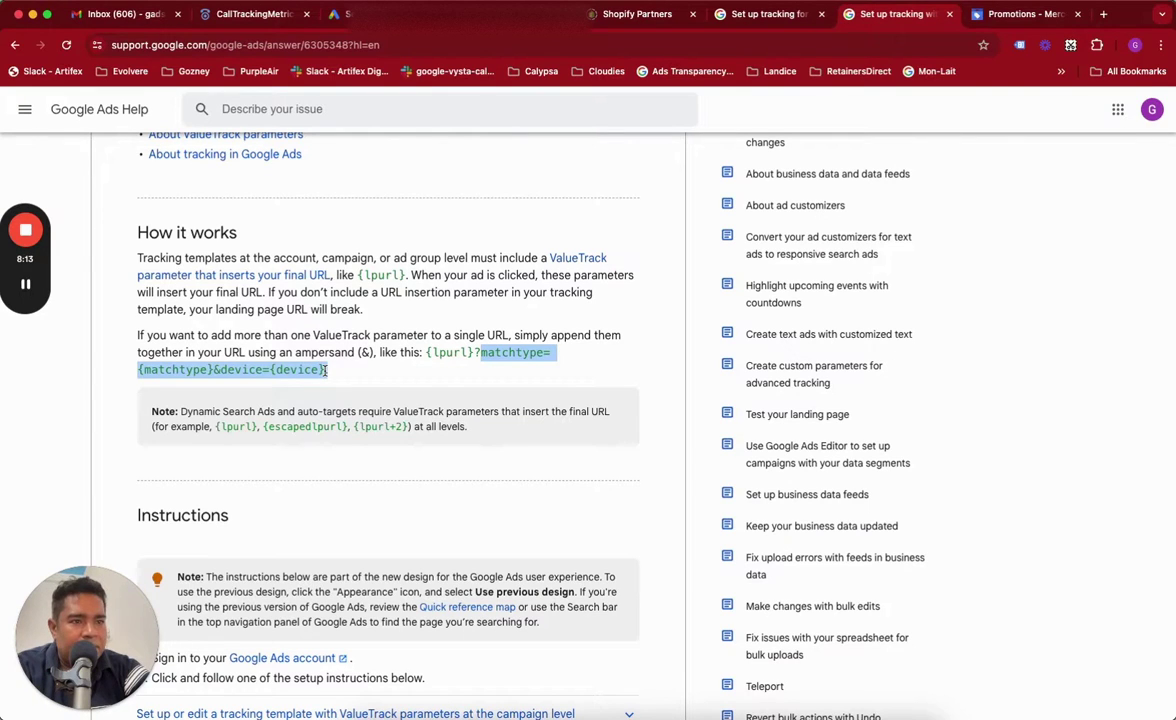
{"action": "left_click", "coordinate": [385, 390]}
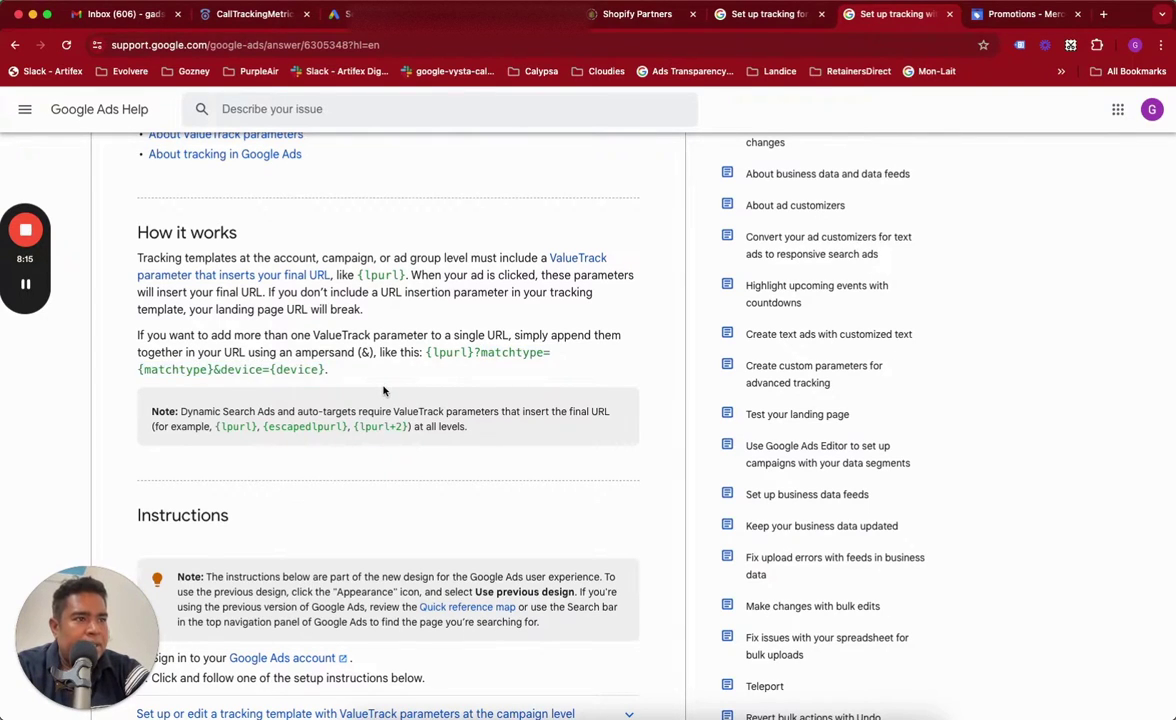
{"action": "scroll", "coordinate": [384, 390], "scroll_direction": "down", "scroll_amount": 5}
{"action": "scroll", "coordinate": [384, 391], "scroll_direction": "down", "scroll_amount": 10}
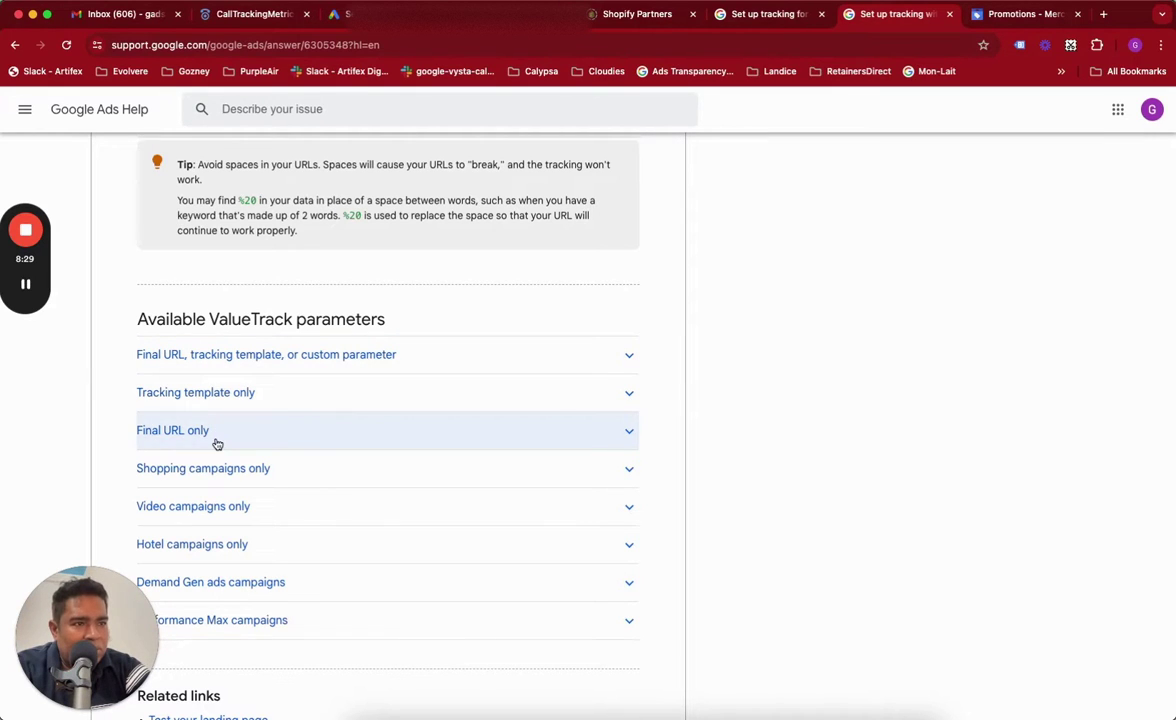
Expand and scroll through the Final URL, tracking template, or custom parameter table, then return to Google Ads
{"action": "left_click", "coordinate": [193, 357]}
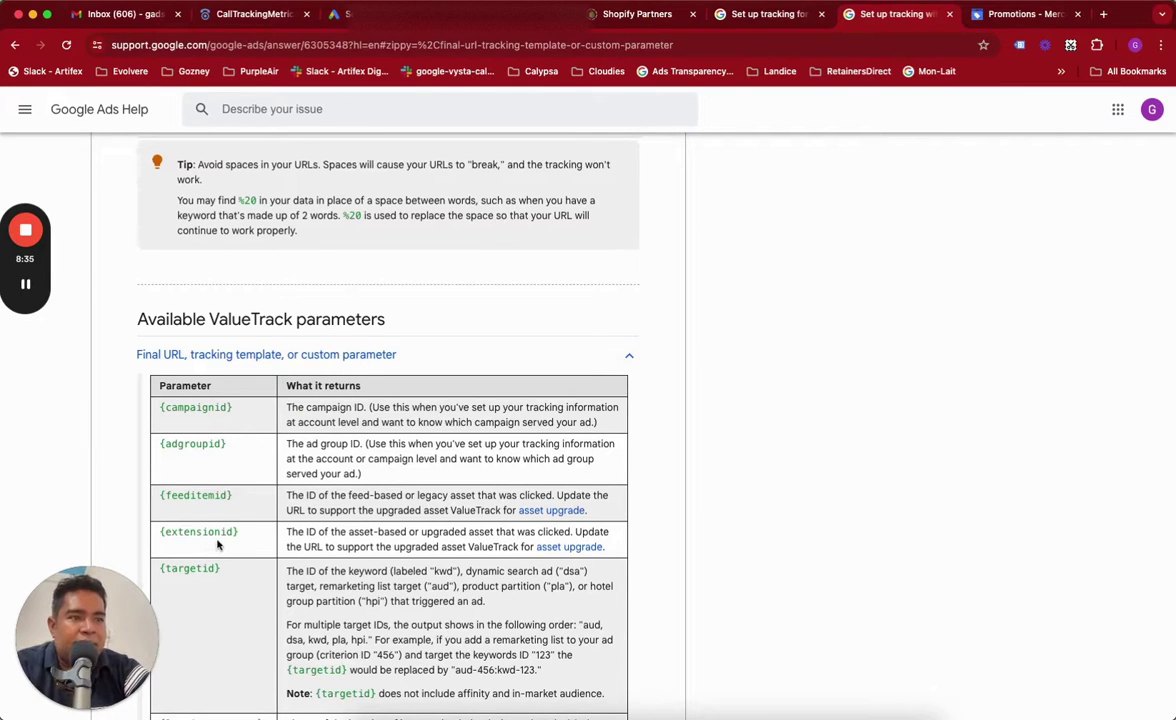
{"action": "scroll", "coordinate": [265, 574], "scroll_direction": "down", "scroll_amount": 1}
{"action": "scroll", "coordinate": [265, 574], "scroll_direction": "down", "scroll_amount": 3}
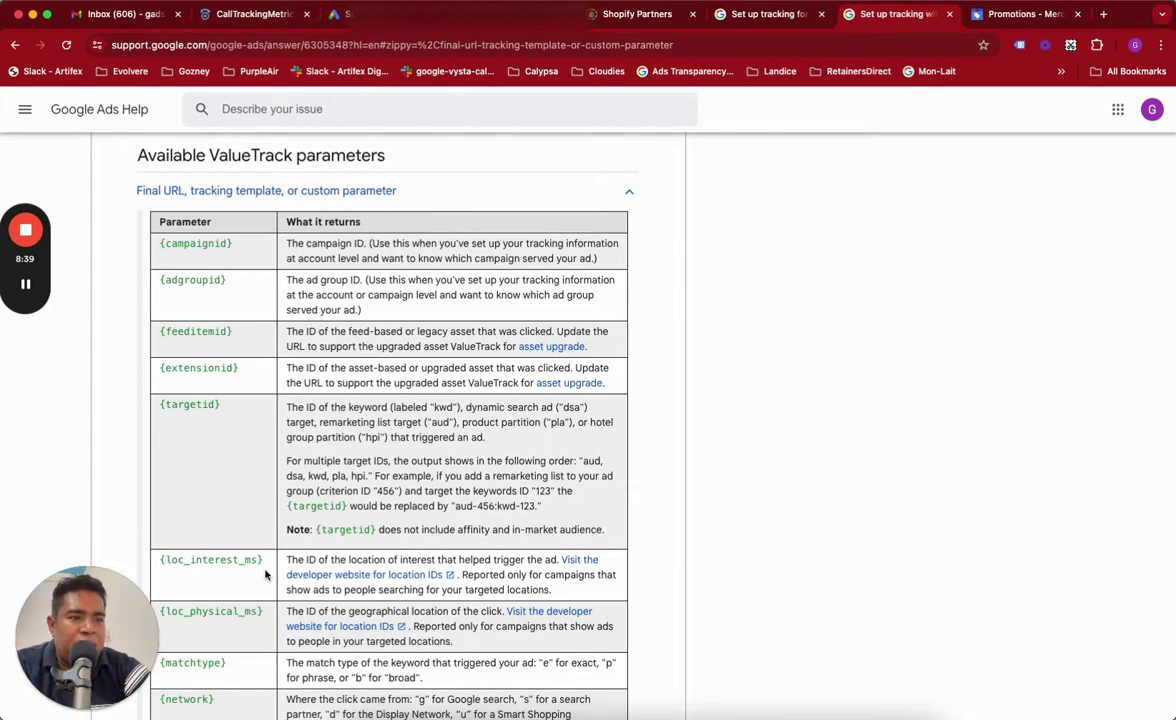
{"action": "scroll", "coordinate": [265, 574], "scroll_direction": "down", "scroll_amount": 5}
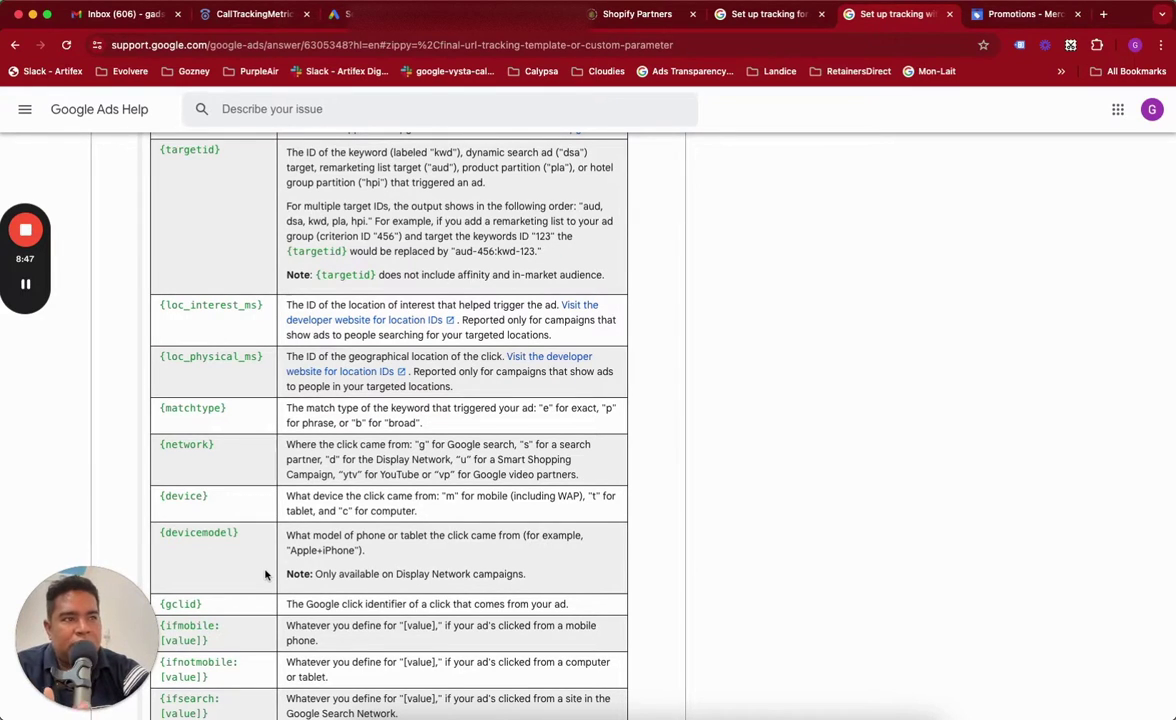
{"action": "scroll", "coordinate": [265, 574], "scroll_direction": "down", "scroll_amount": 5}
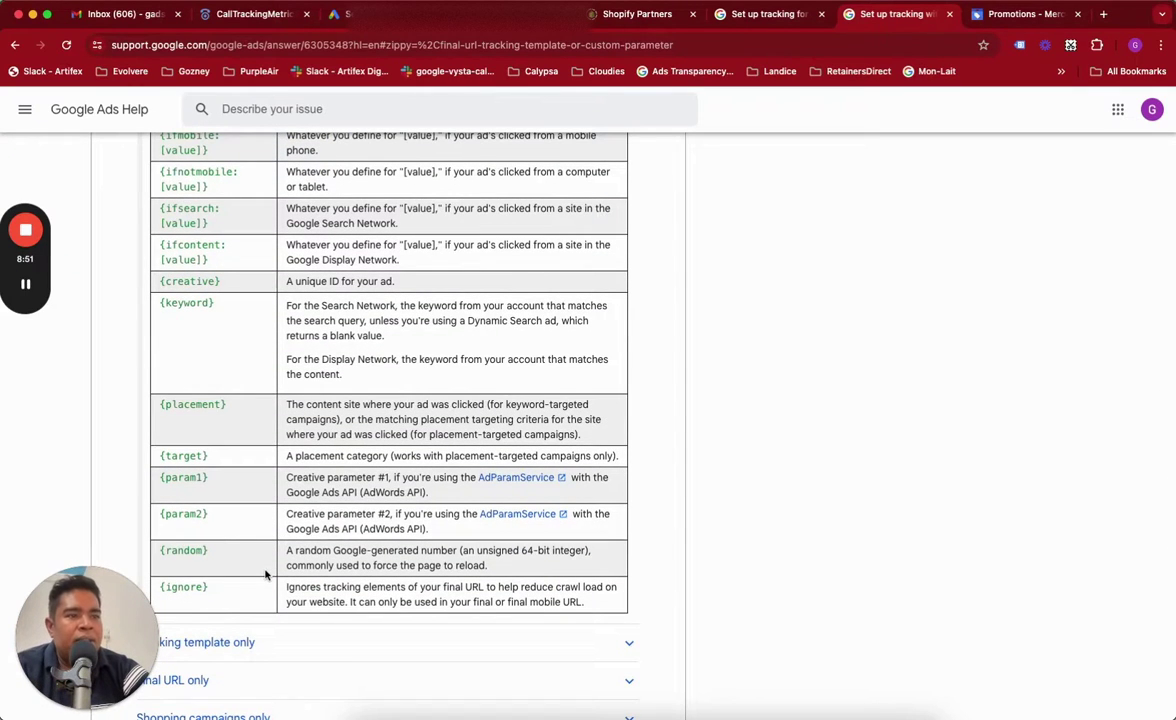
{"action": "scroll", "coordinate": [265, 574], "scroll_direction": "down", "scroll_amount": 3}
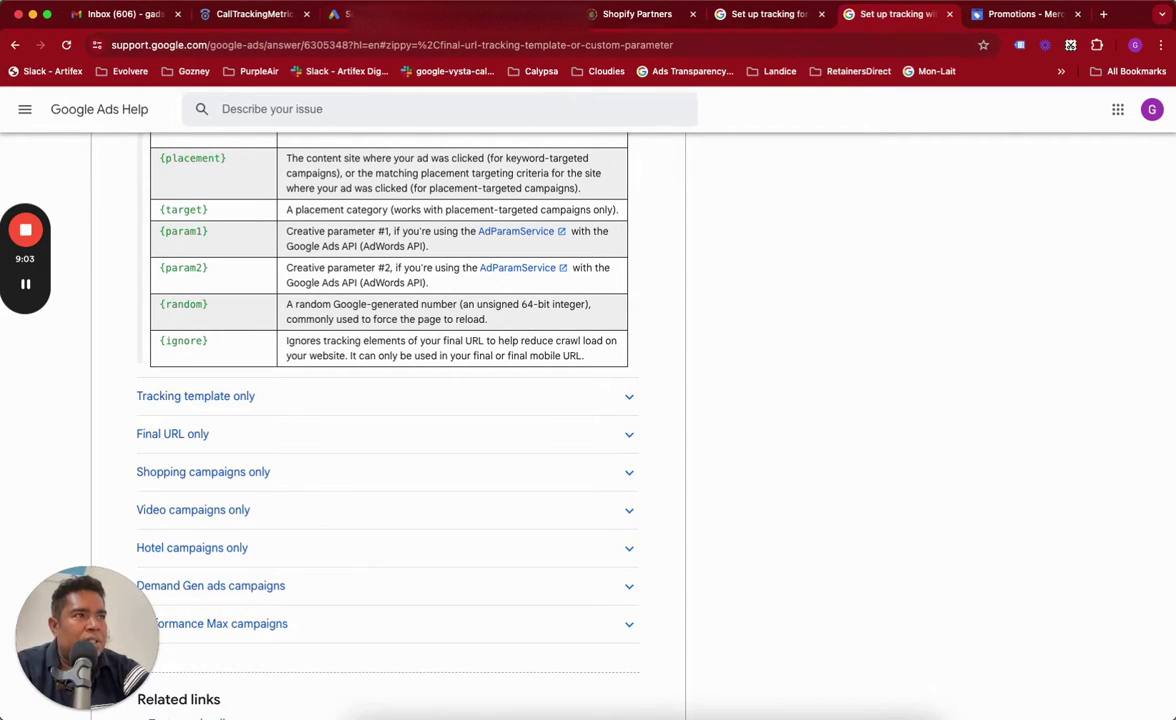
{"action": "left_click", "coordinate": [342, 14]}
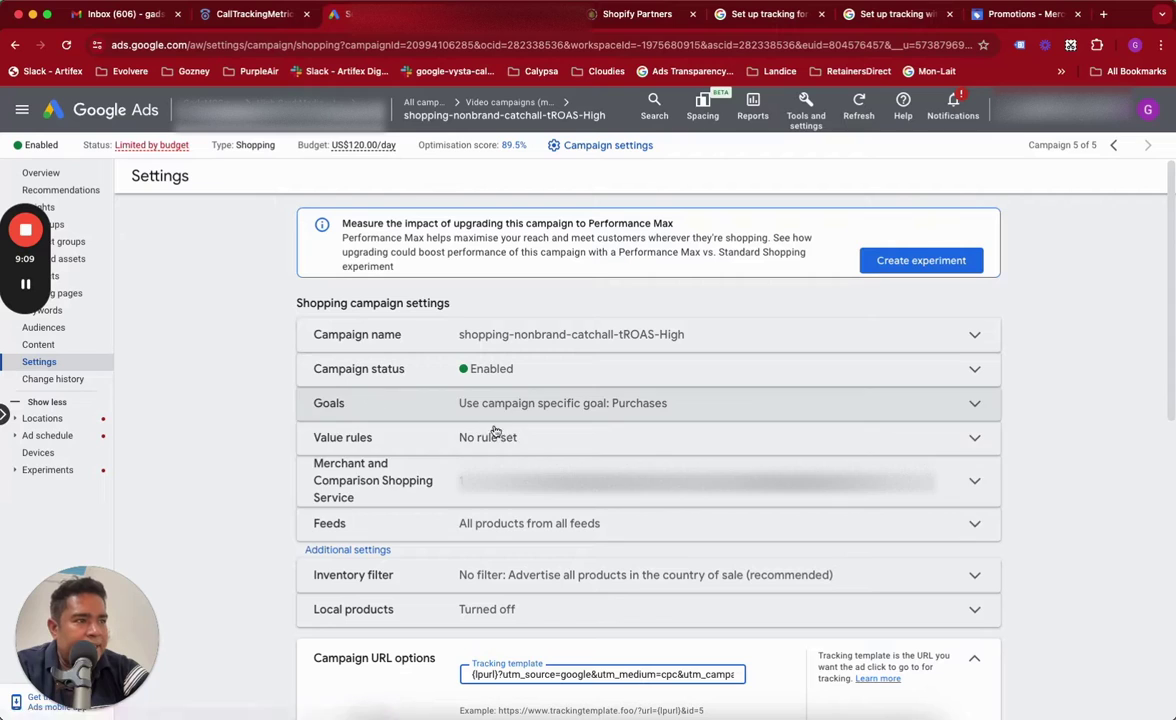
Cut the {lpurl}?utm_source=google&utm_medium=cpc tracking template out of Campaign URL options and start a new tab
{"action": "left_click", "coordinate": [346, 550]}
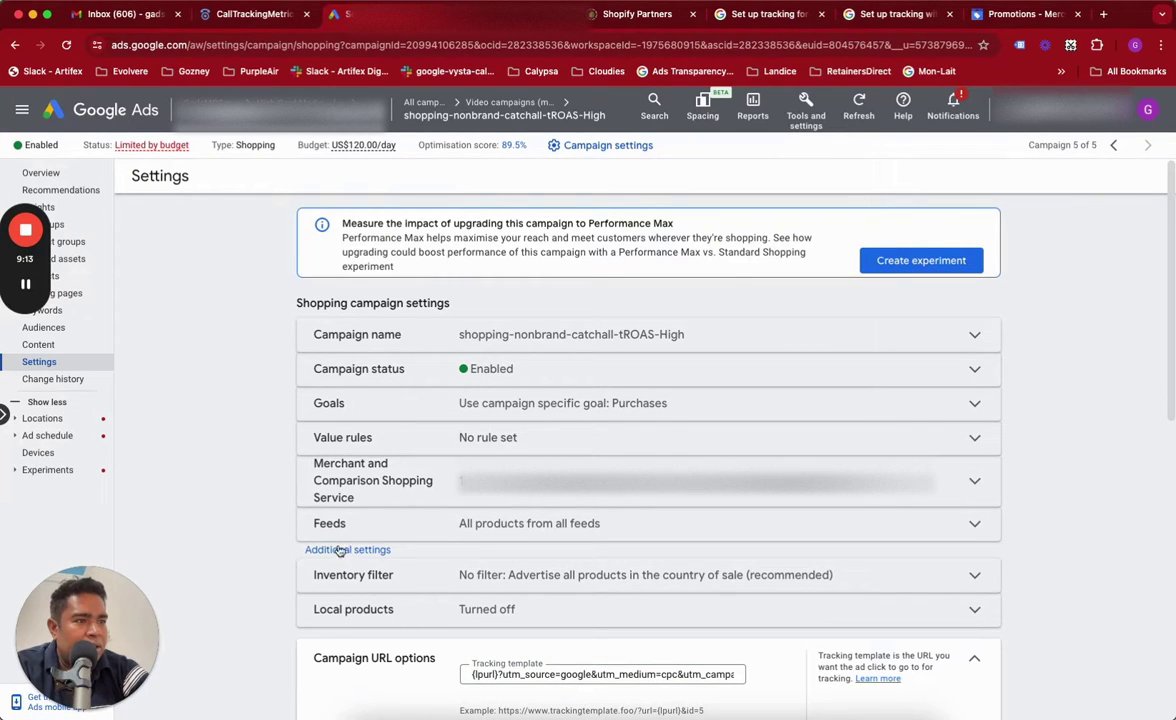
{"action": "scroll", "coordinate": [440, 550], "scroll_direction": "down", "scroll_amount": 2}
{"action": "scroll", "coordinate": [452, 563], "scroll_direction": "down", "scroll_amount": 3}
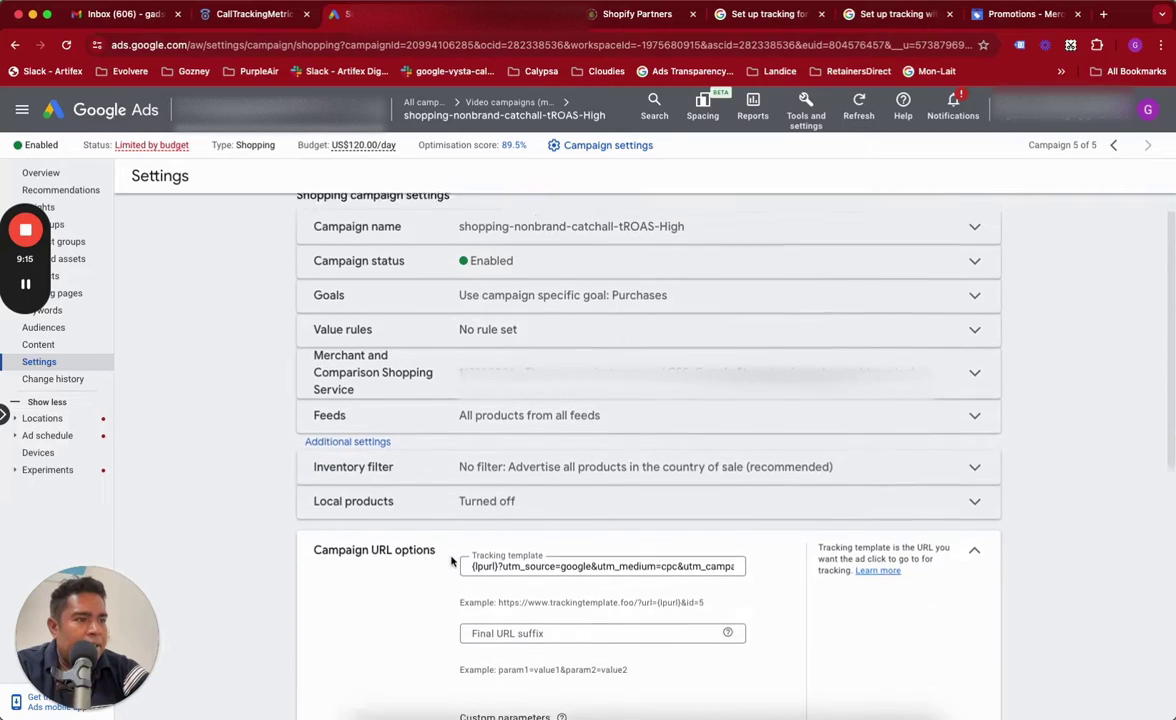
{"action": "double_click", "coordinate": [345, 524]}
{"action": "left_click", "coordinate": [351, 531]}
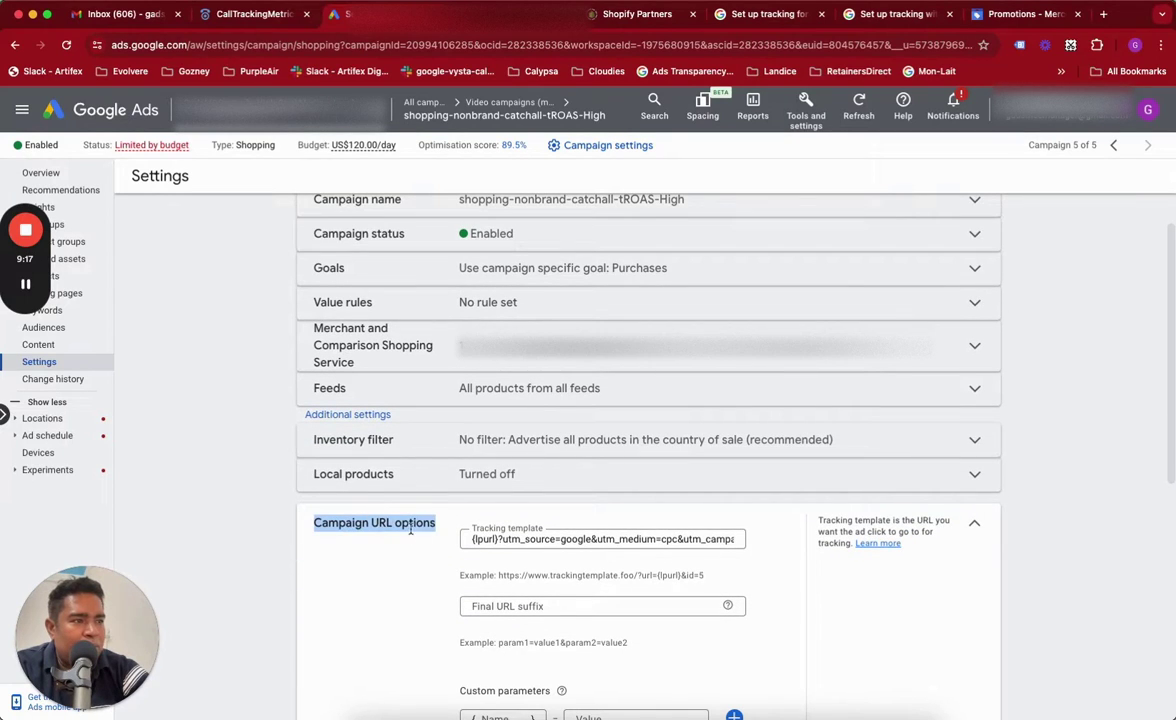
{"action": "triple_click", "coordinate": [484, 540]}
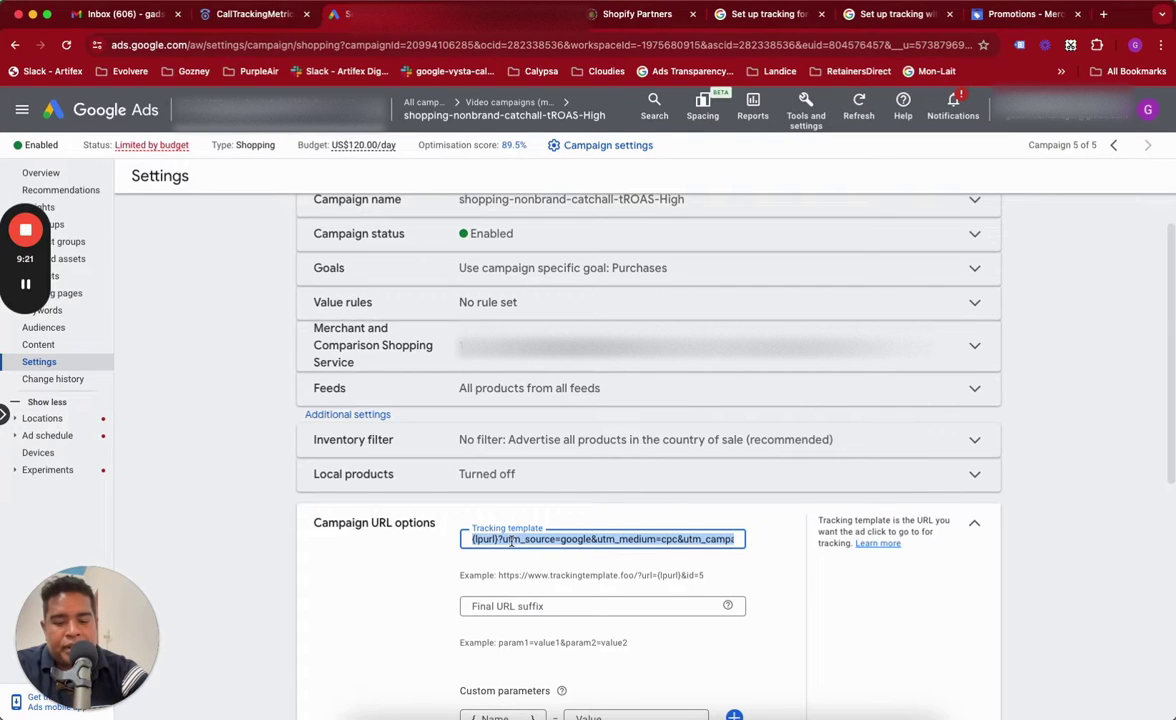
{"action": "key", "text": "super+x"}
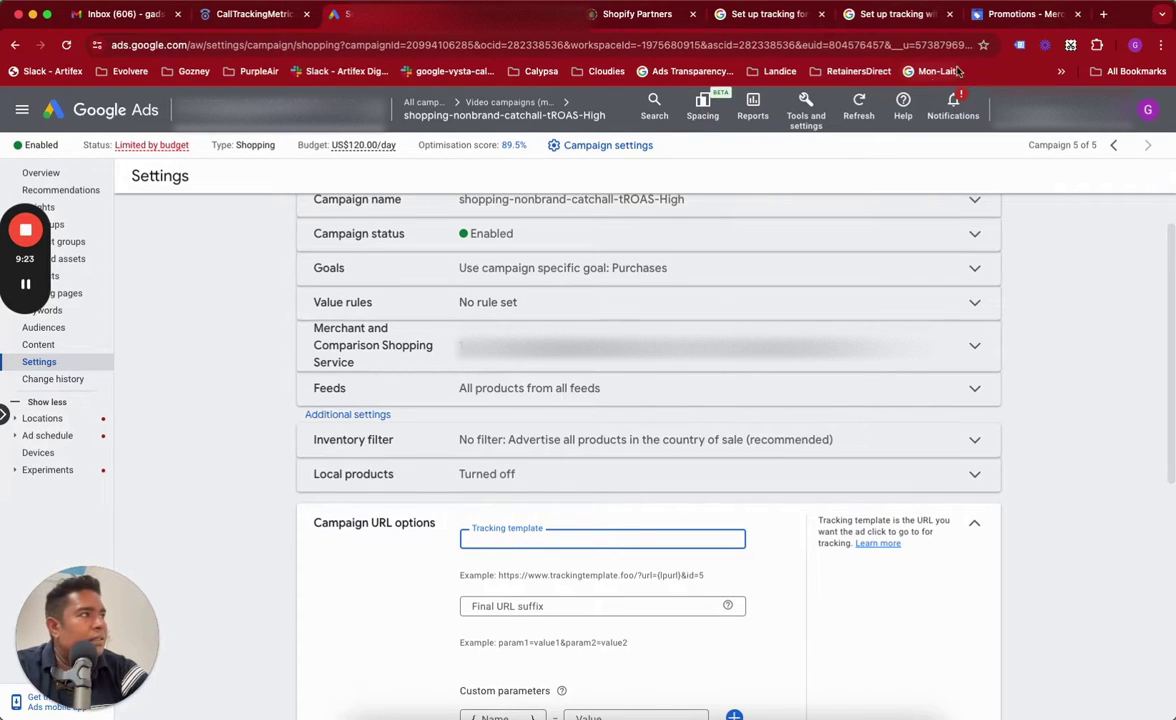
{"action": "left_click", "coordinate": [1106, 18]}
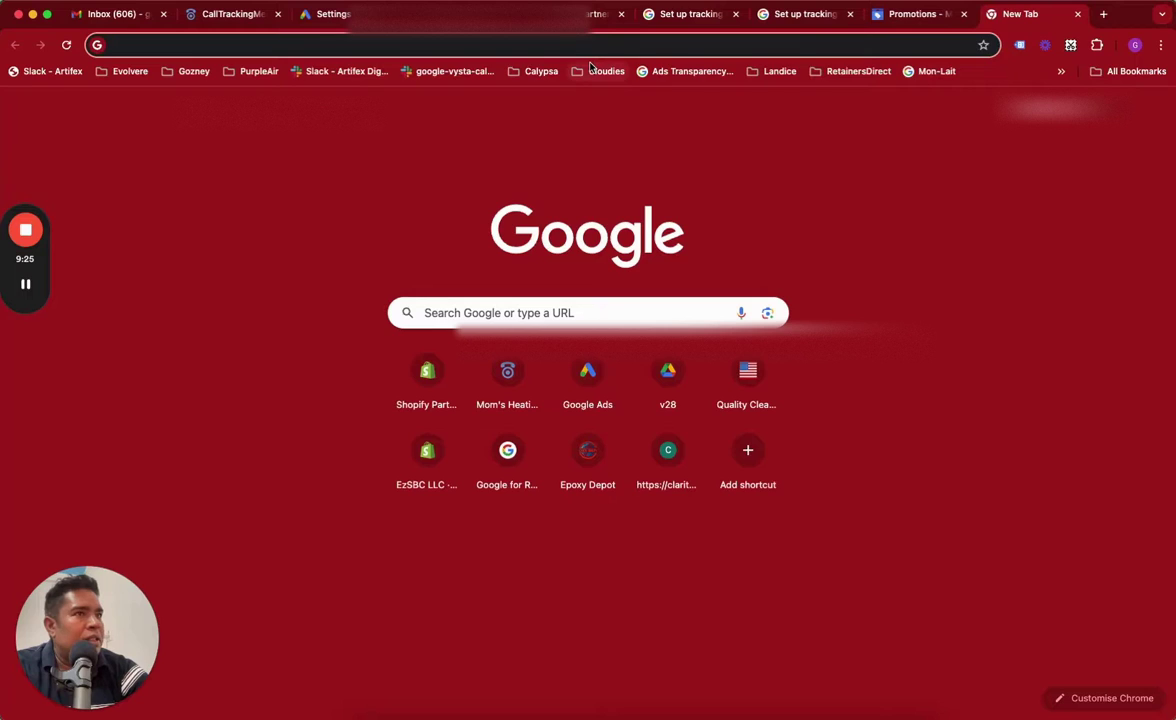
Paste the template into the address bar and highlight its {lpurl}, utm_source, cpc and campaign-name parts
{"action": "key", "text": "super+v"}
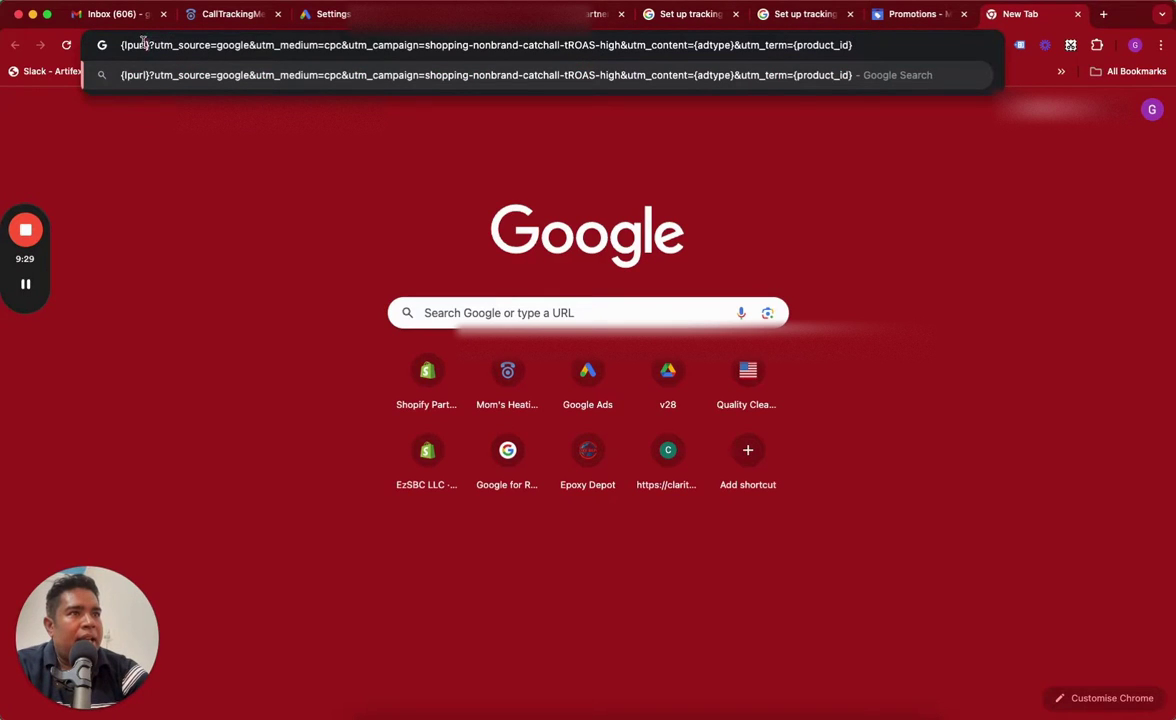
{"action": "left_click_drag", "start_coordinate": [147, 44], "coordinate": [117, 44]}
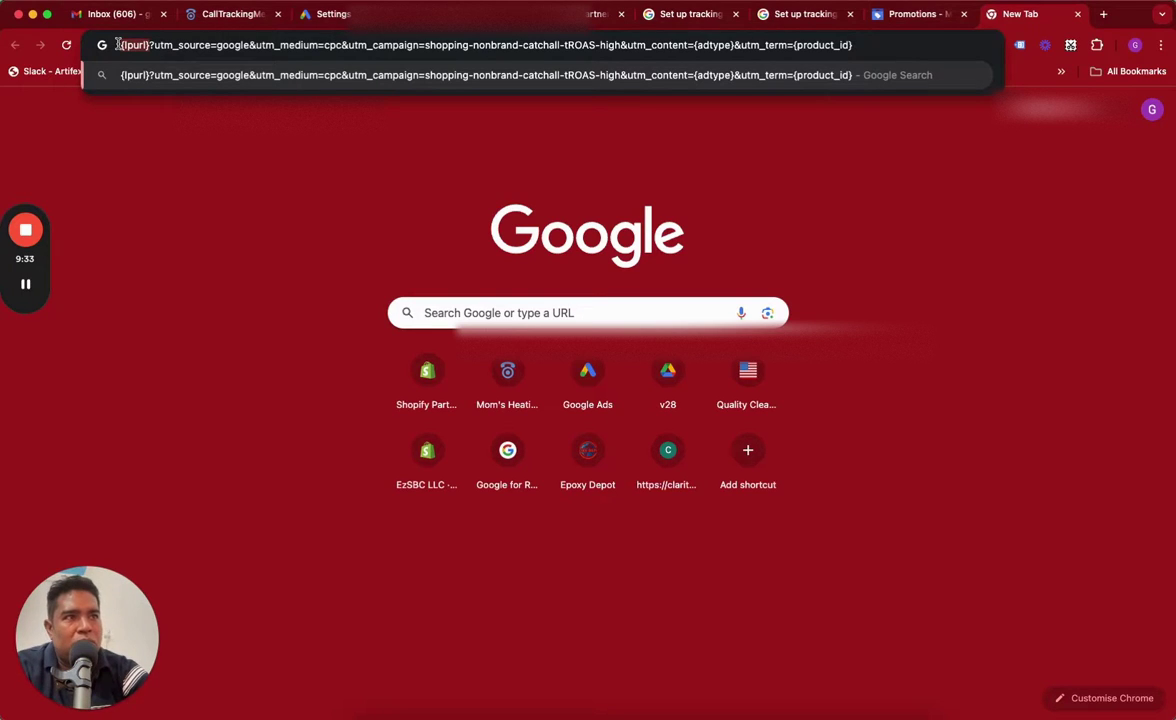
{"action": "left_click", "coordinate": [146, 44]}
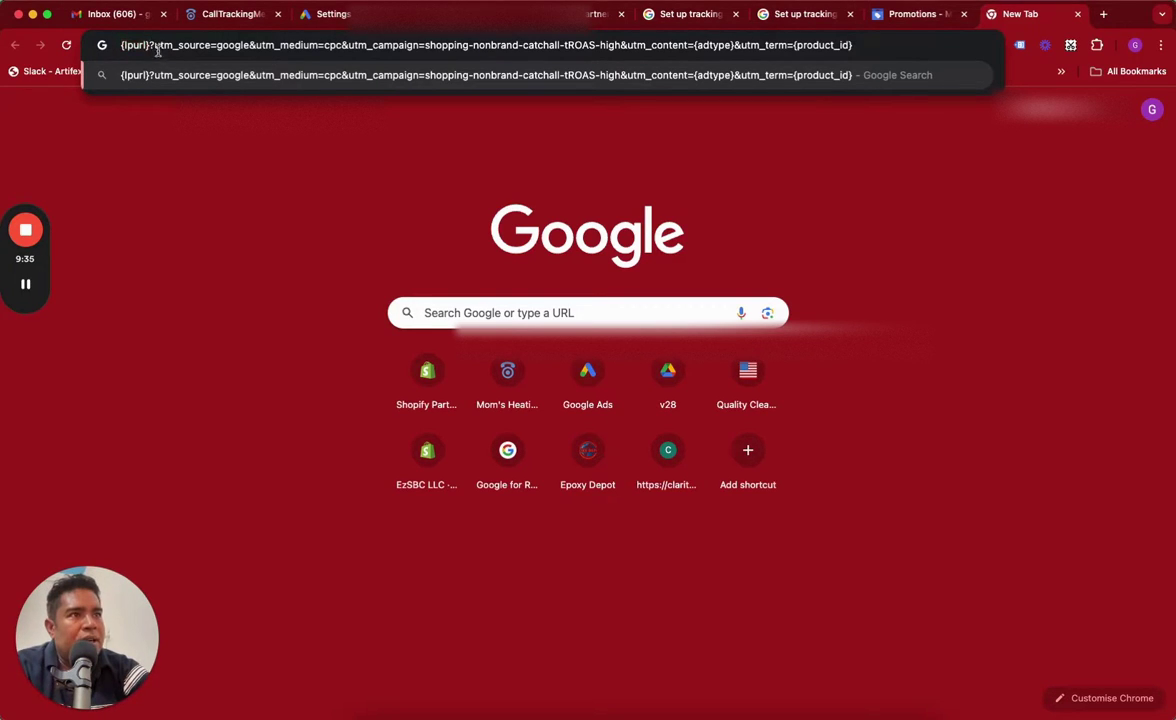
{"action": "left_click_drag", "start_coordinate": [153, 44], "coordinate": [207, 47]}
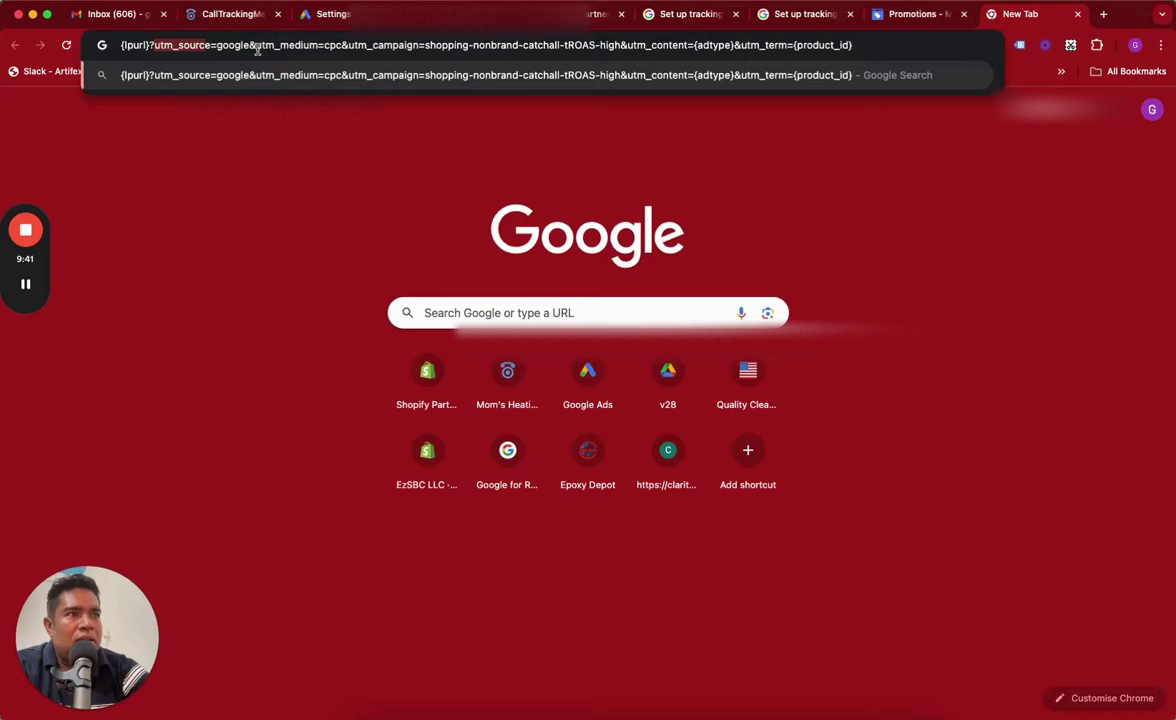
{"action": "left_click_drag", "start_coordinate": [255, 45], "coordinate": [346, 45]}
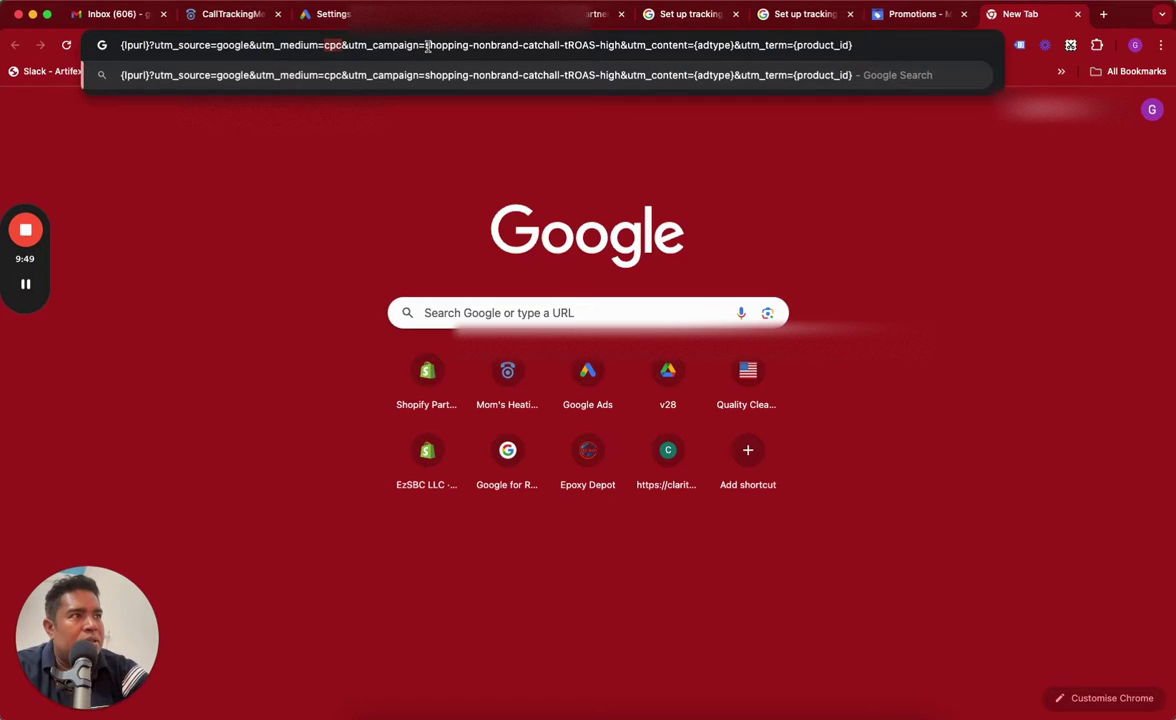
{"action": "left_click_drag", "start_coordinate": [427, 45], "coordinate": [620, 43]}
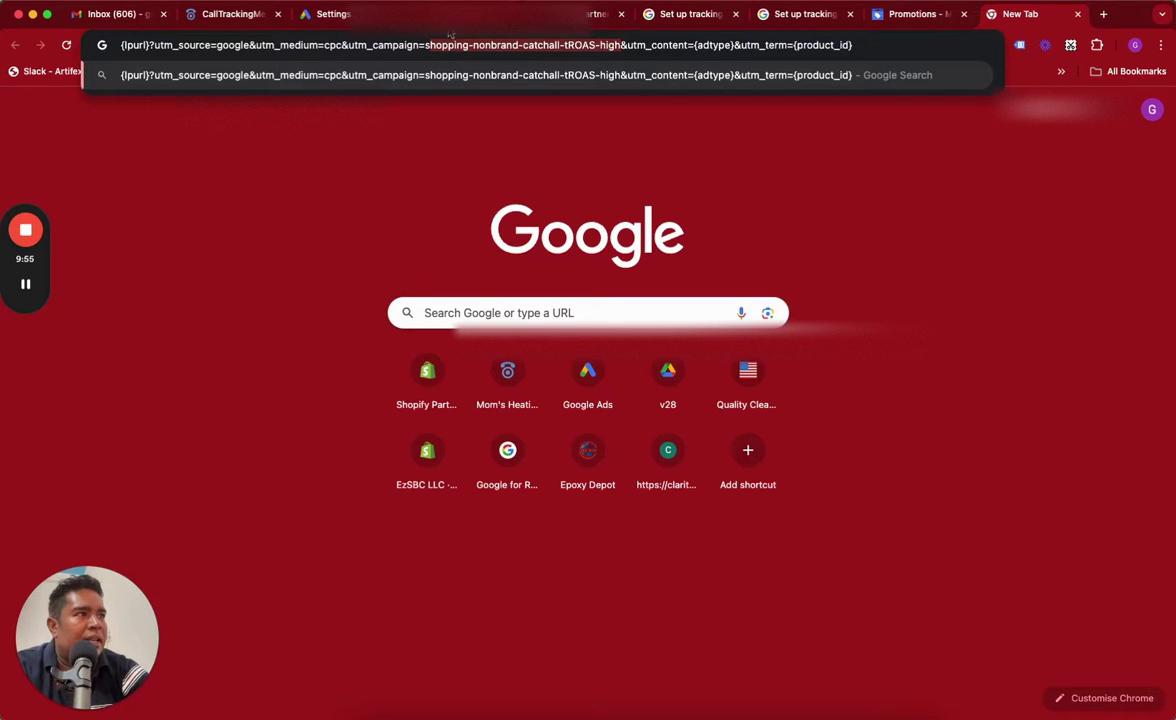
{"action": "left_click", "coordinate": [671, 45]}
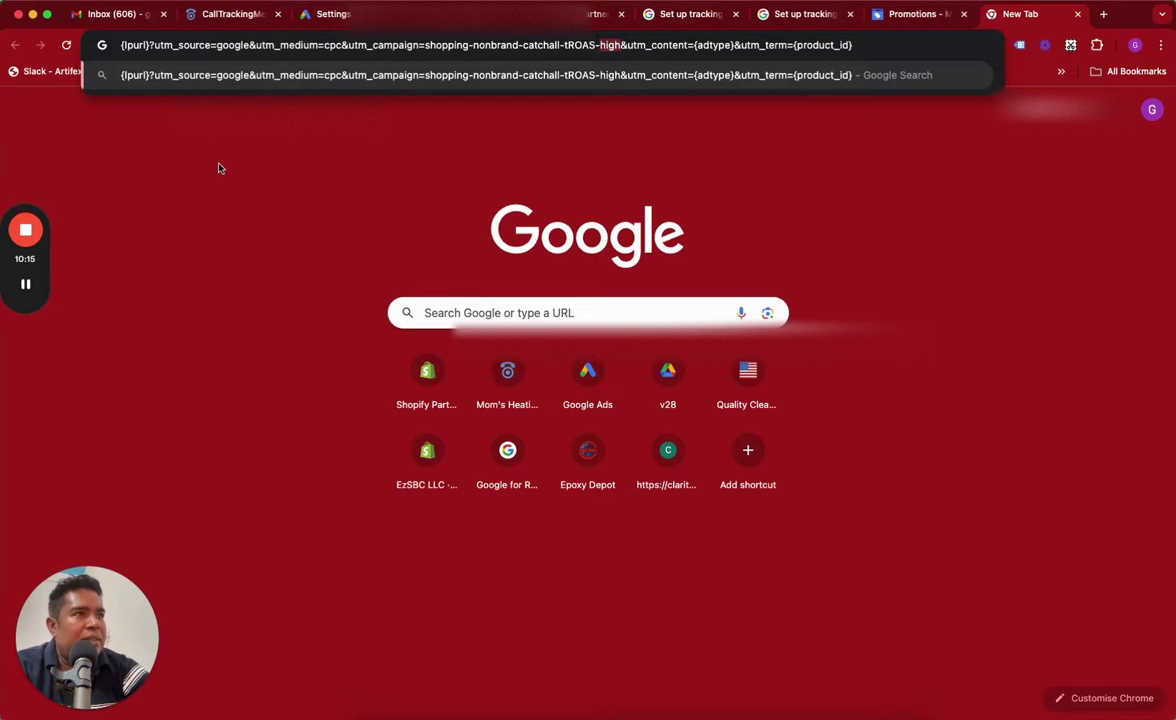
{"action": "key", "text": "Escape"}
{"action": "left_click", "coordinate": [333, 14]}
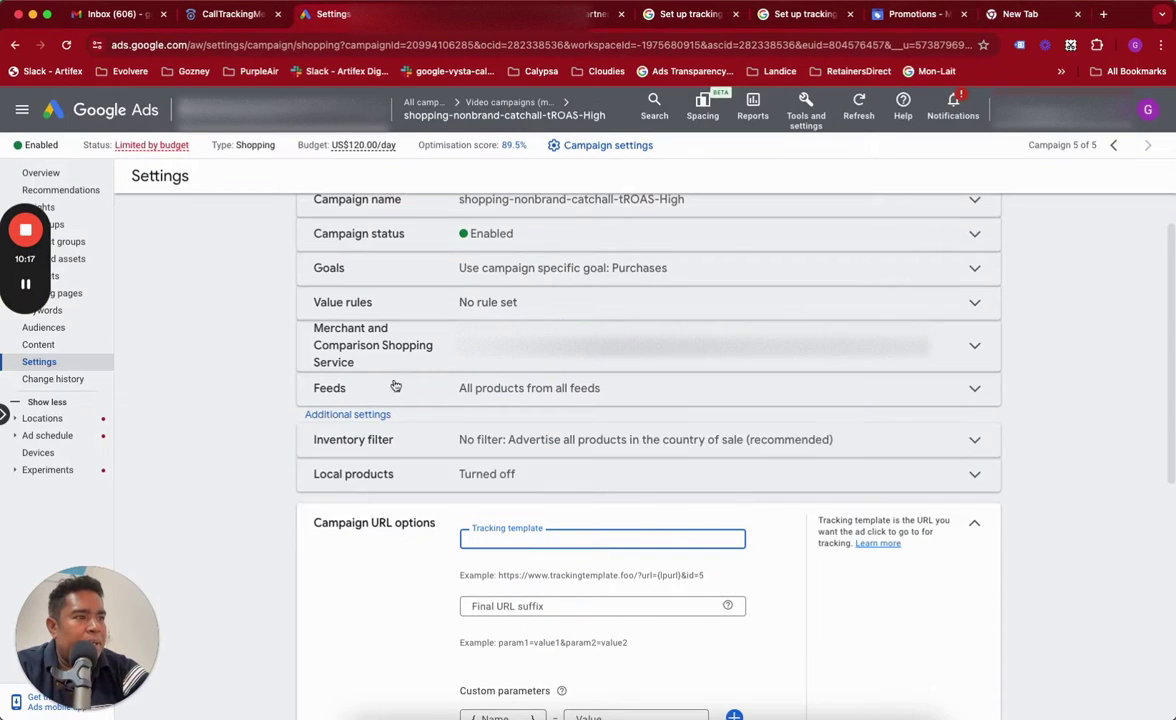
Paste the UTM tracking URL back into the Tracking template field and test it, which reports an internal error
{"action": "key", "text": "ctrl+v"}
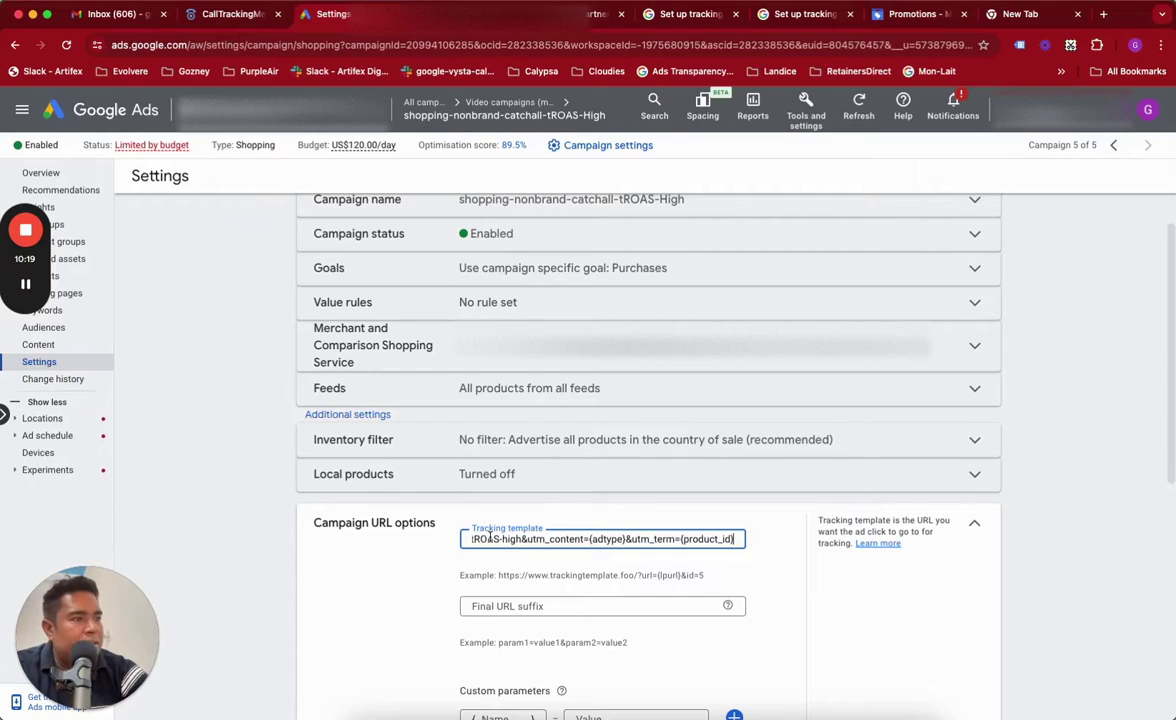
{"action": "left_click", "coordinate": [588, 520]}
{"action": "scroll", "coordinate": [588, 520], "scroll_direction": "down", "scroll_amount": 1}
{"action": "scroll", "coordinate": [588, 520], "scroll_direction": "down", "scroll_amount": 1}
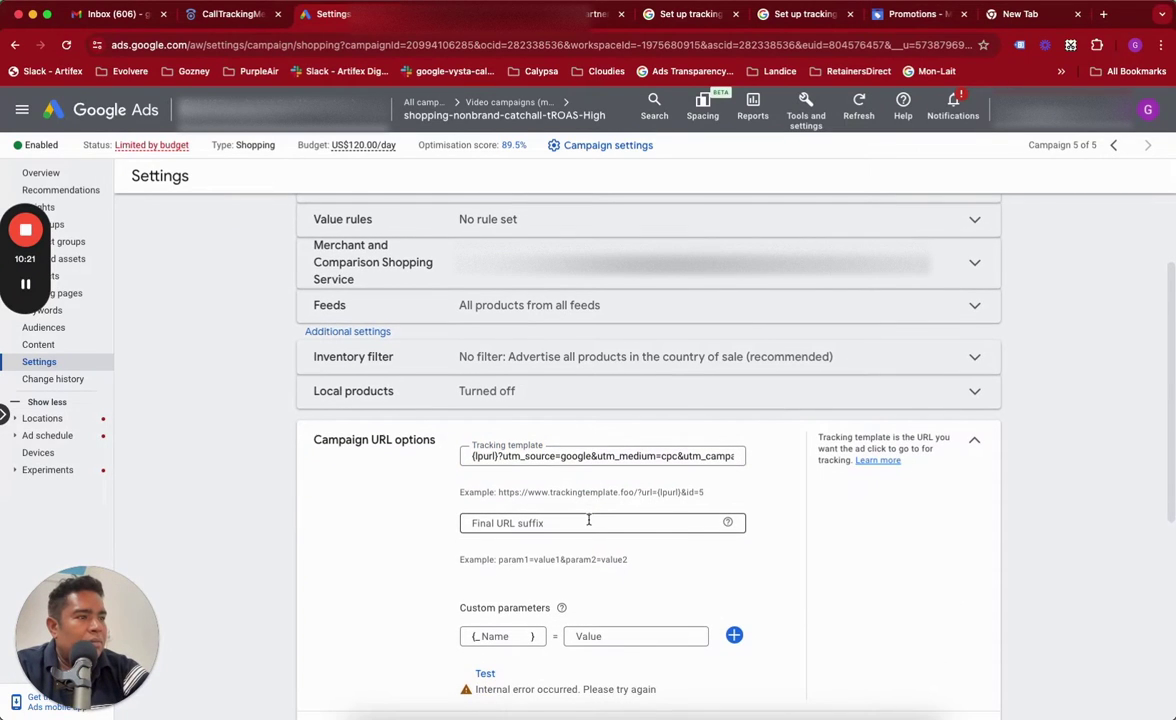
{"action": "triple_click", "coordinate": [474, 690]}
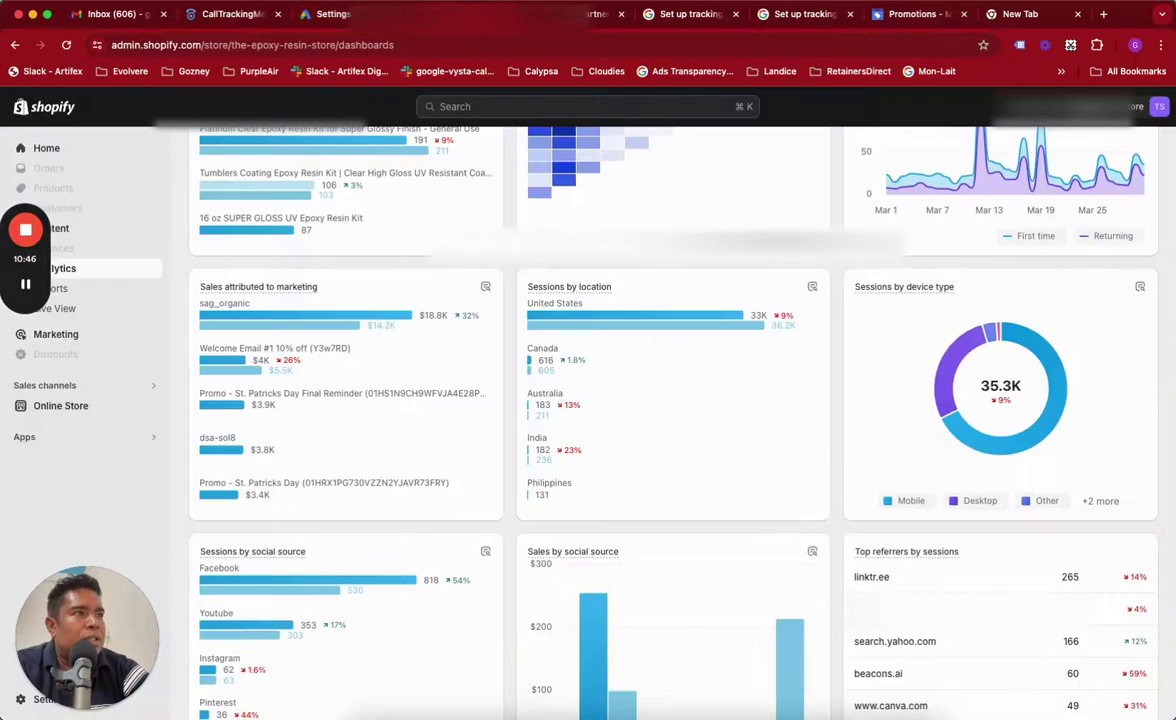
{"action": "left_click", "coordinate": [400, 14]}
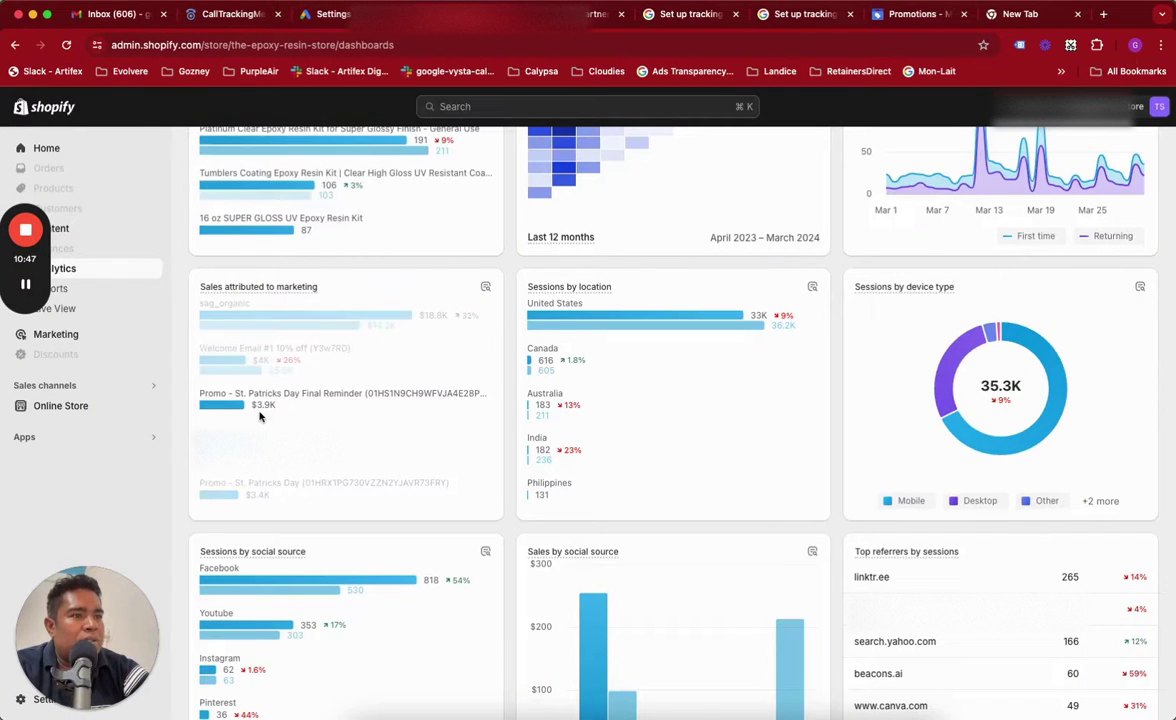
Switch the dashboard to Last 7 days (April 17–23, 2024) and scroll to Sales attributed to marketing
{"action": "scroll", "coordinate": [297, 262], "scroll_direction": "up", "scroll_amount": 10}
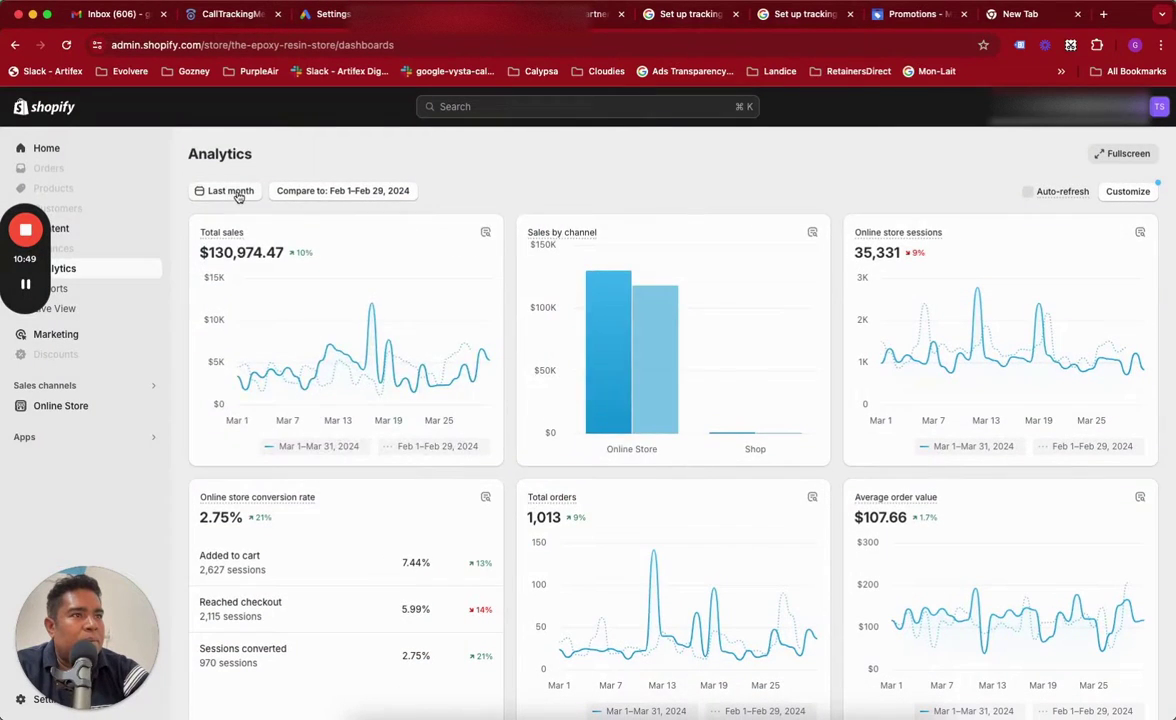
{"action": "left_click", "coordinate": [229, 192]}
{"action": "left_click", "coordinate": [226, 274]}
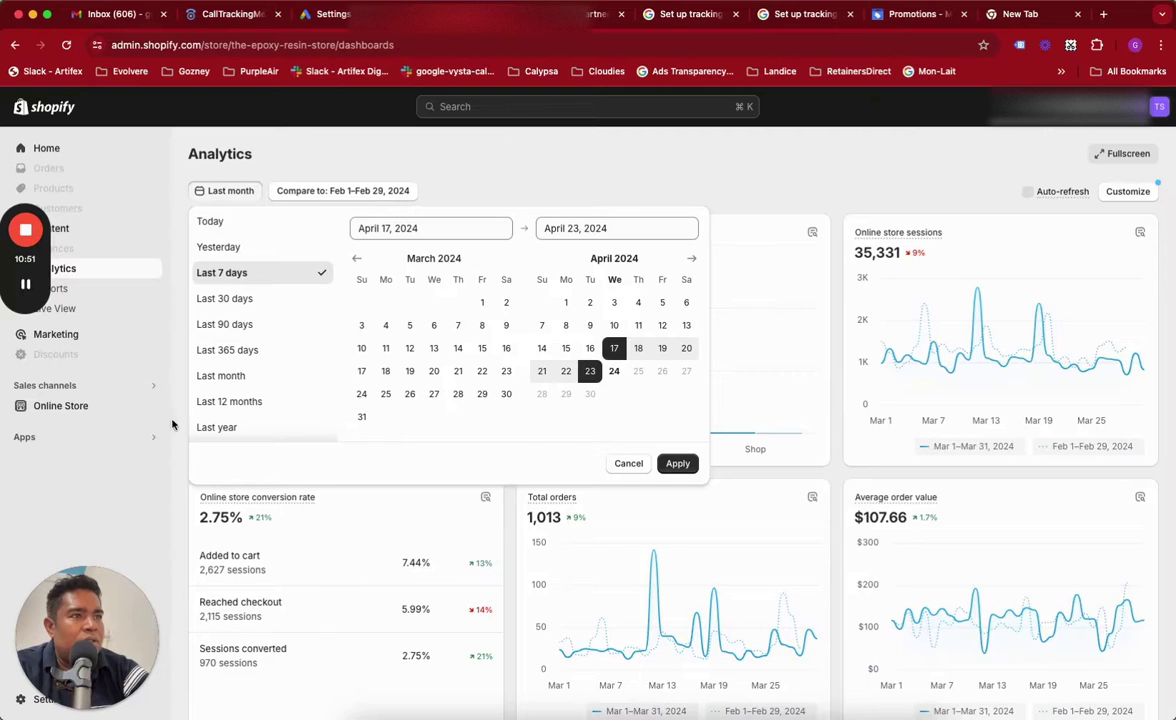
{"action": "left_click", "coordinate": [677, 464]}
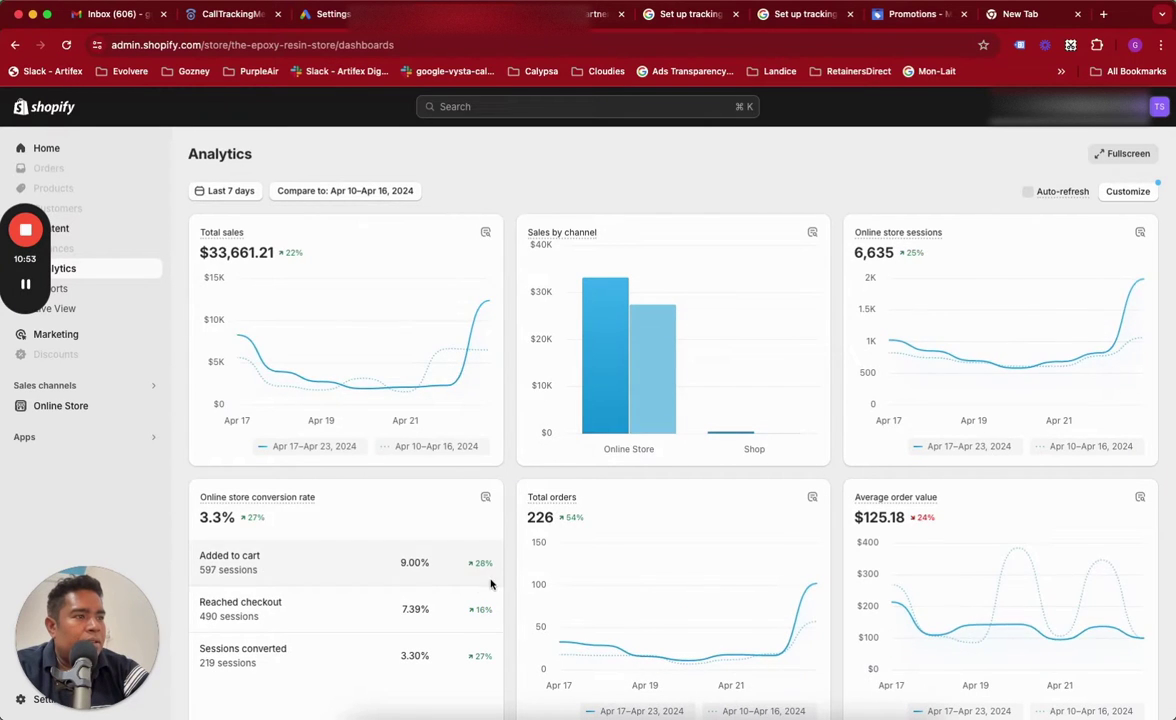
{"action": "scroll", "coordinate": [438, 603], "scroll_direction": "down", "scroll_amount": 5}
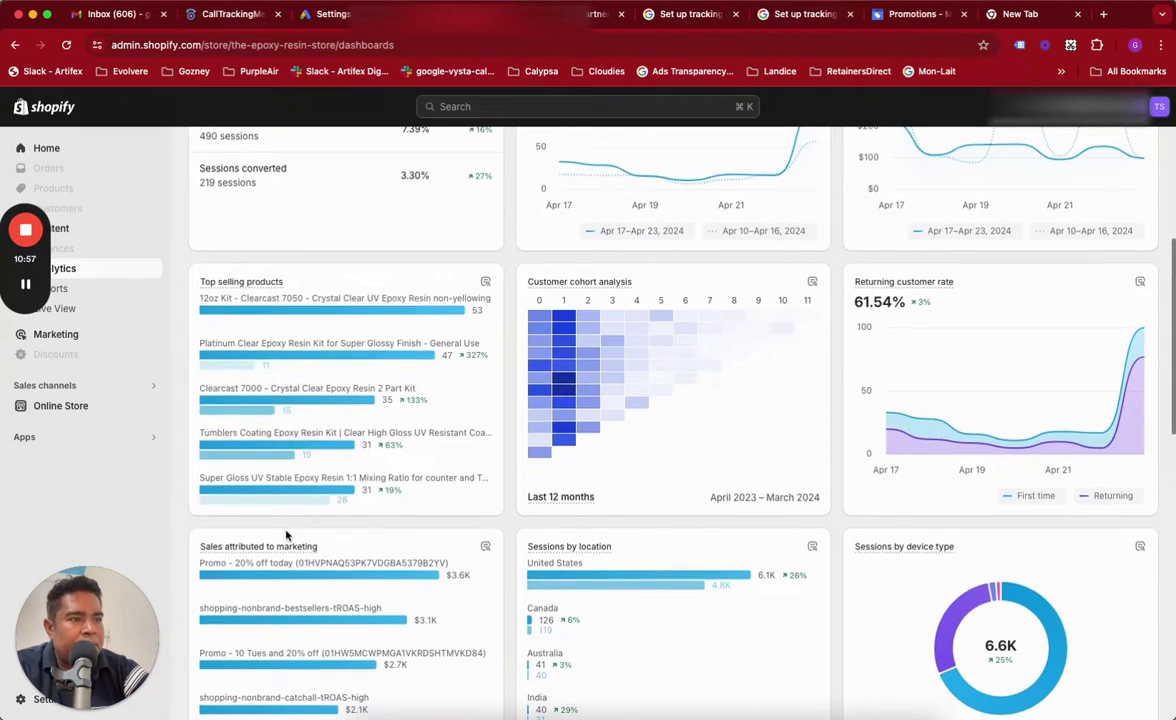
{"action": "scroll", "coordinate": [200, 505], "scroll_direction": "down", "scroll_amount": 1}
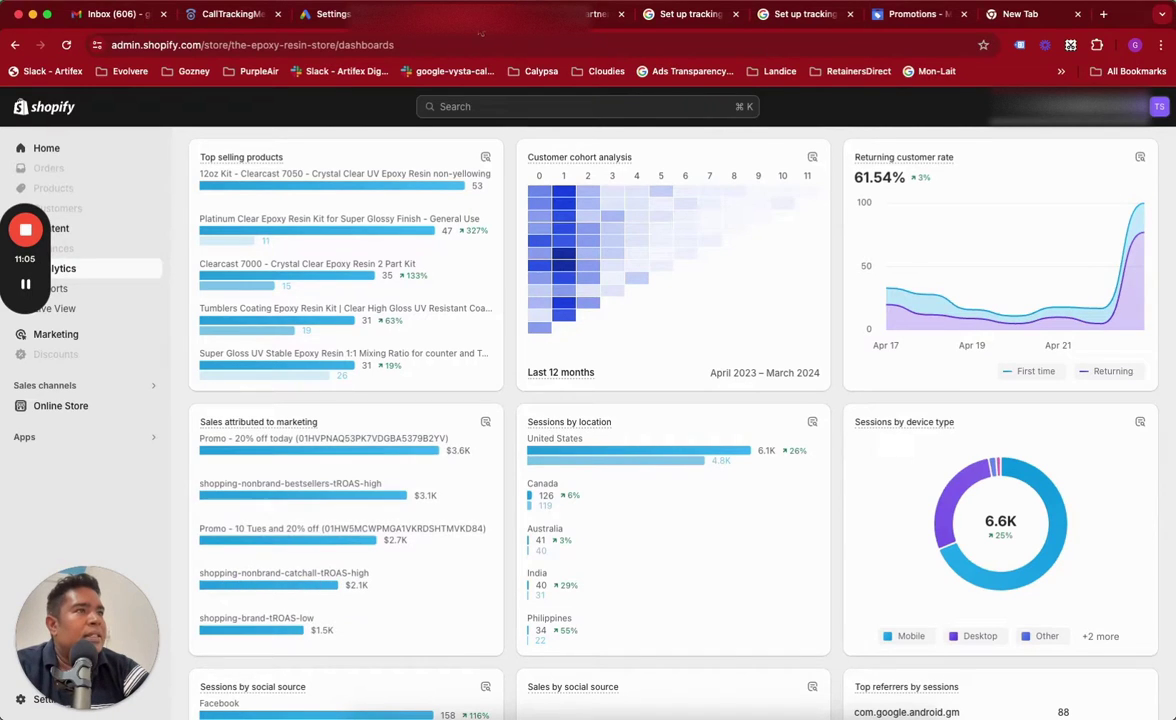
In Google Ads, highlight the shopping-nonbrand-catchall-tROAS-high campaign value in the tracking template
{"action": "left_click", "coordinate": [344, 16]}
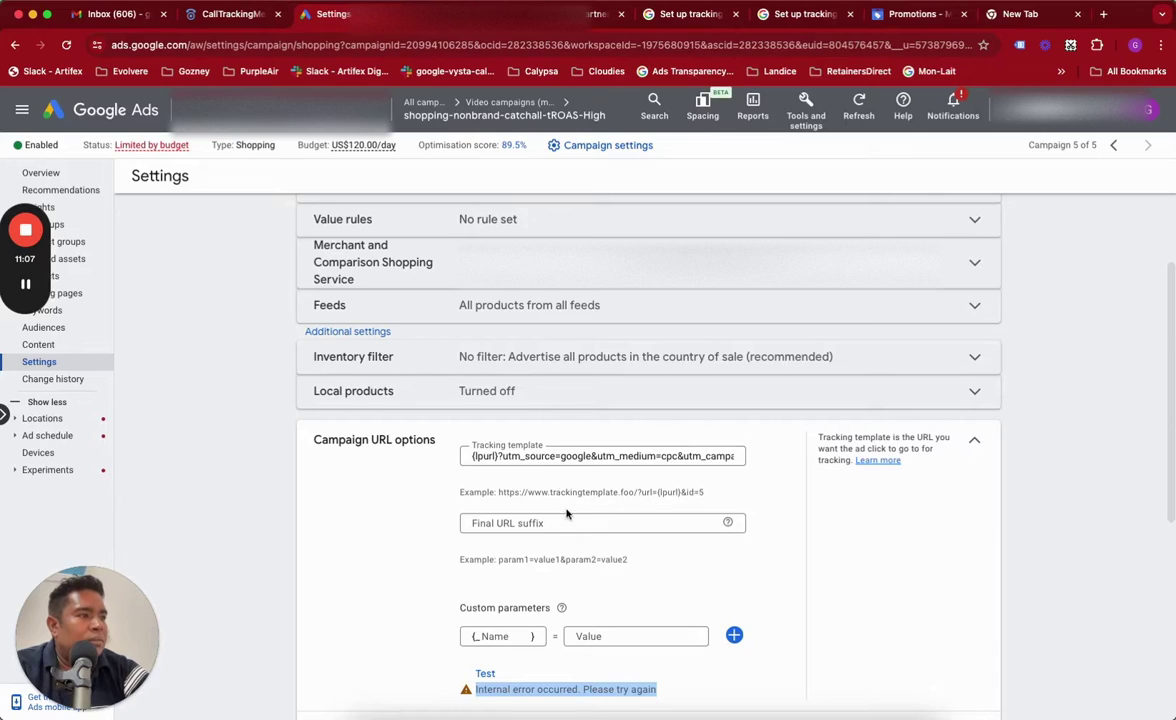
{"action": "left_click", "coordinate": [605, 456]}
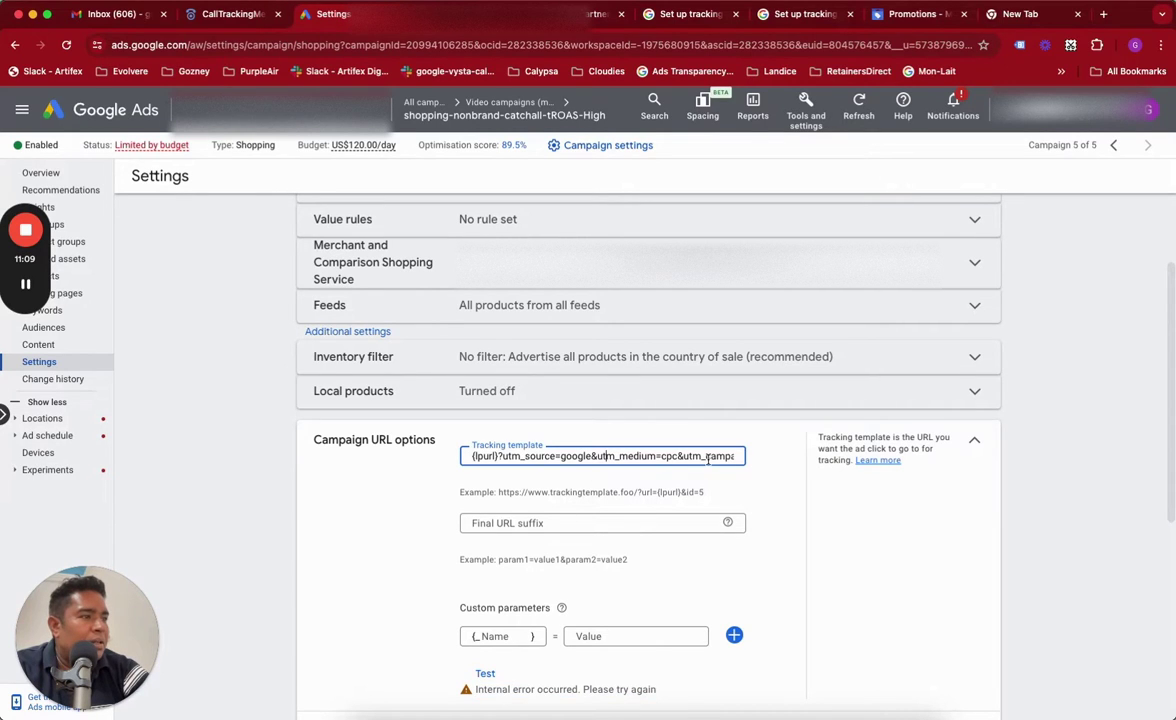
{"action": "left_click_drag", "start_coordinate": [733, 456], "coordinate": [679, 455]}
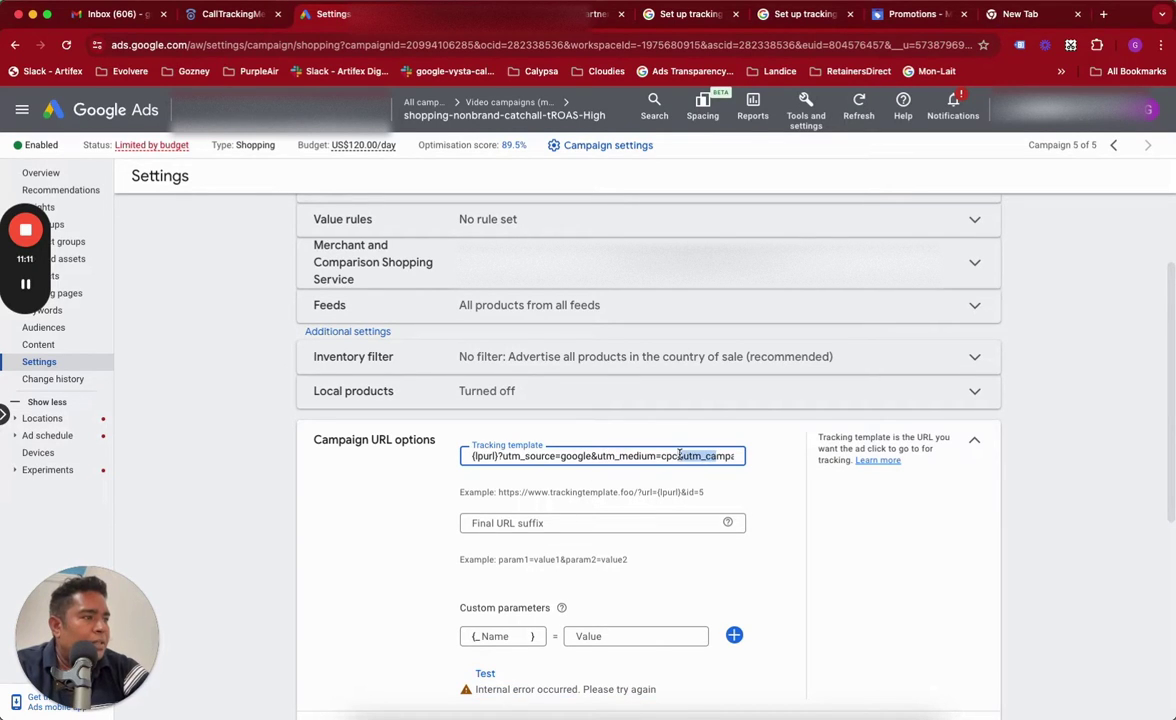
{"action": "left_click", "coordinate": [605, 456]}
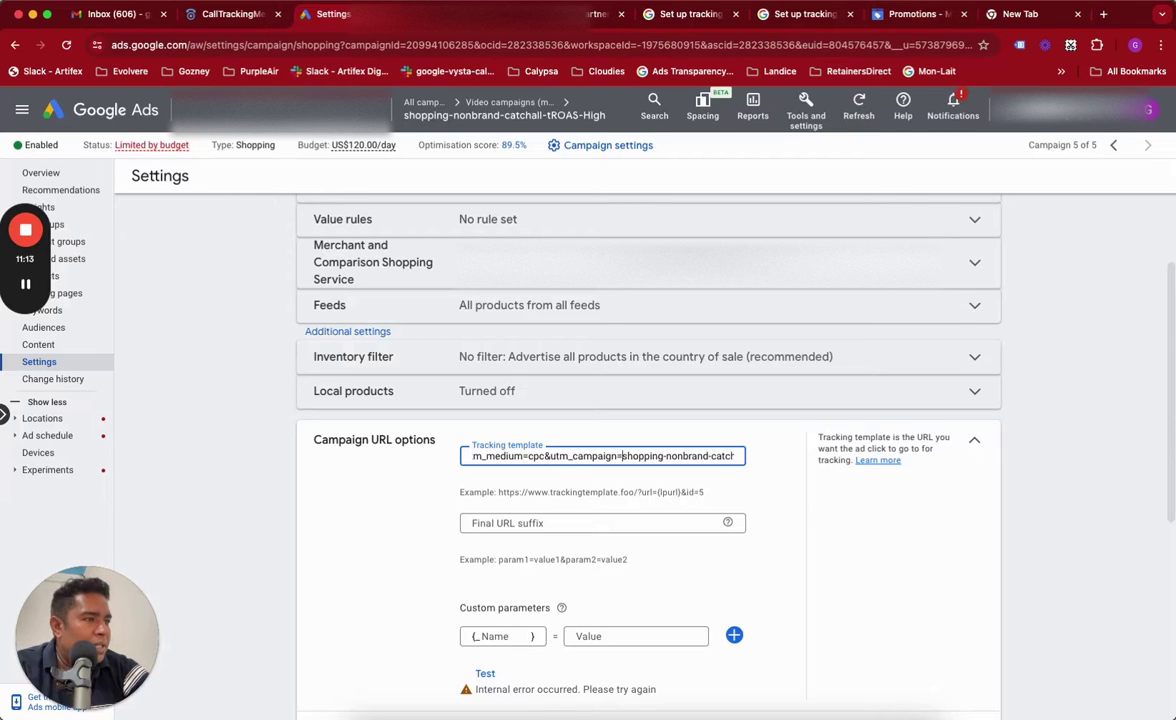
{"action": "left_click_drag", "start_coordinate": [650, 456], "coordinate": [609, 456]}
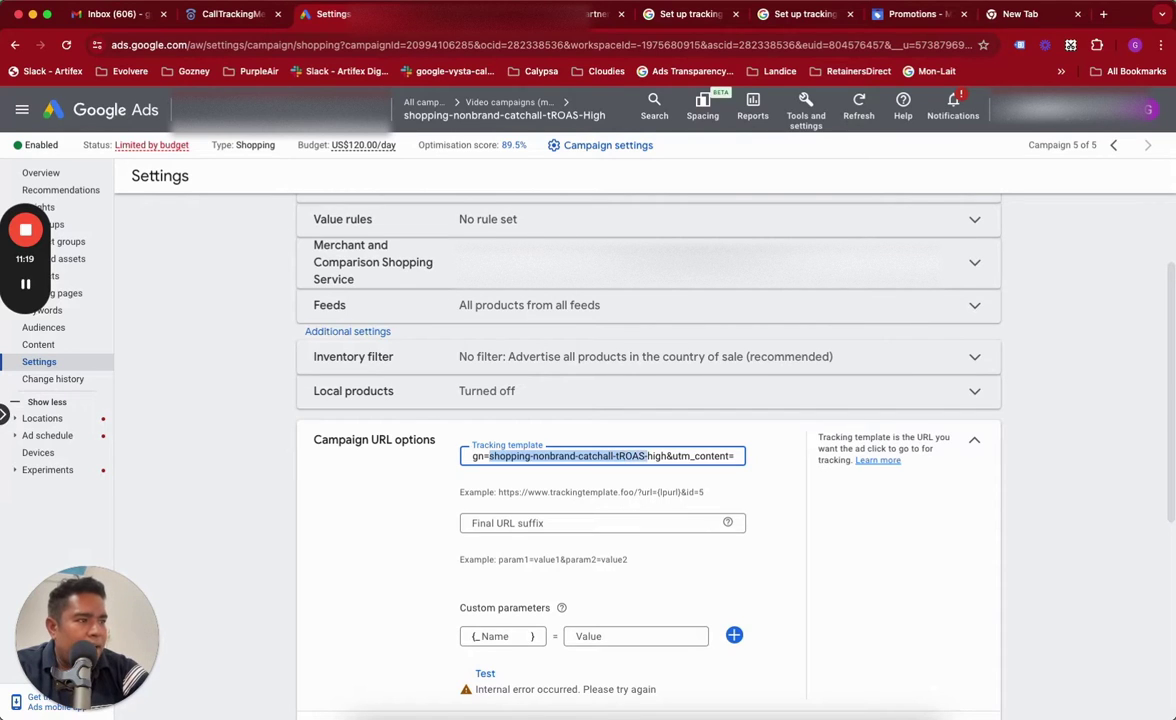
{"action": "left_click_drag", "start_coordinate": [666, 456], "coordinate": [672, 456]}
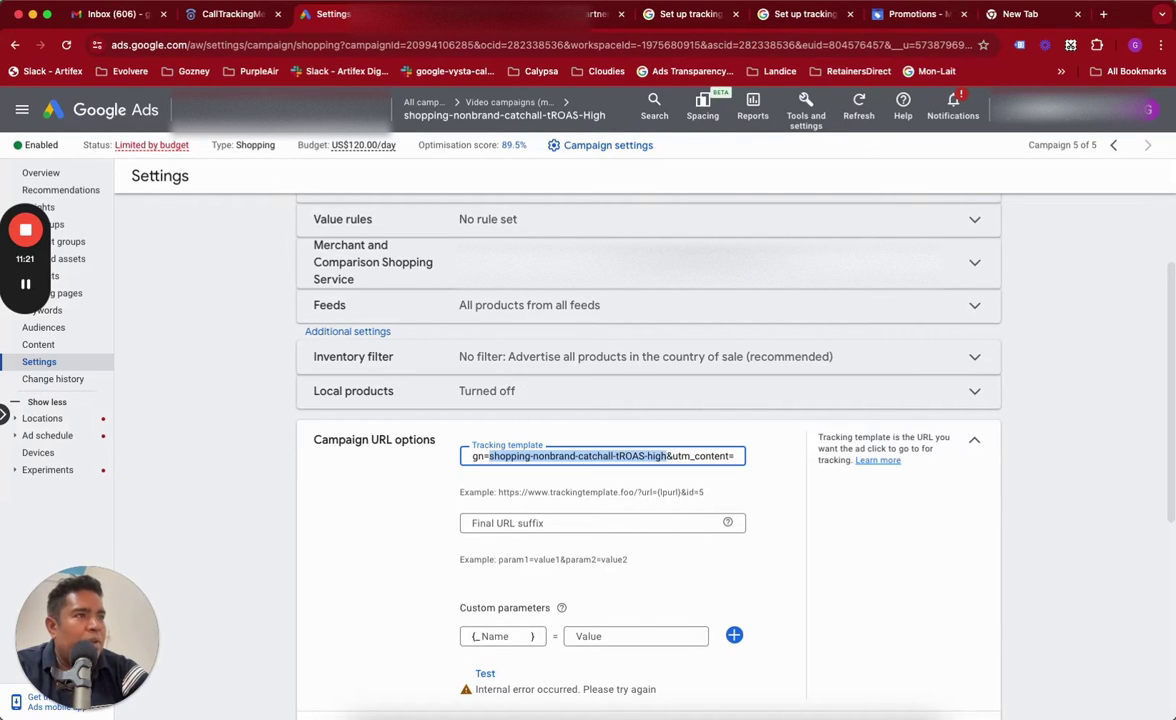
Back in Shopify, open the full Sales attributed to marketing report
{"action": "key", "text": "ctrl+Tab"}
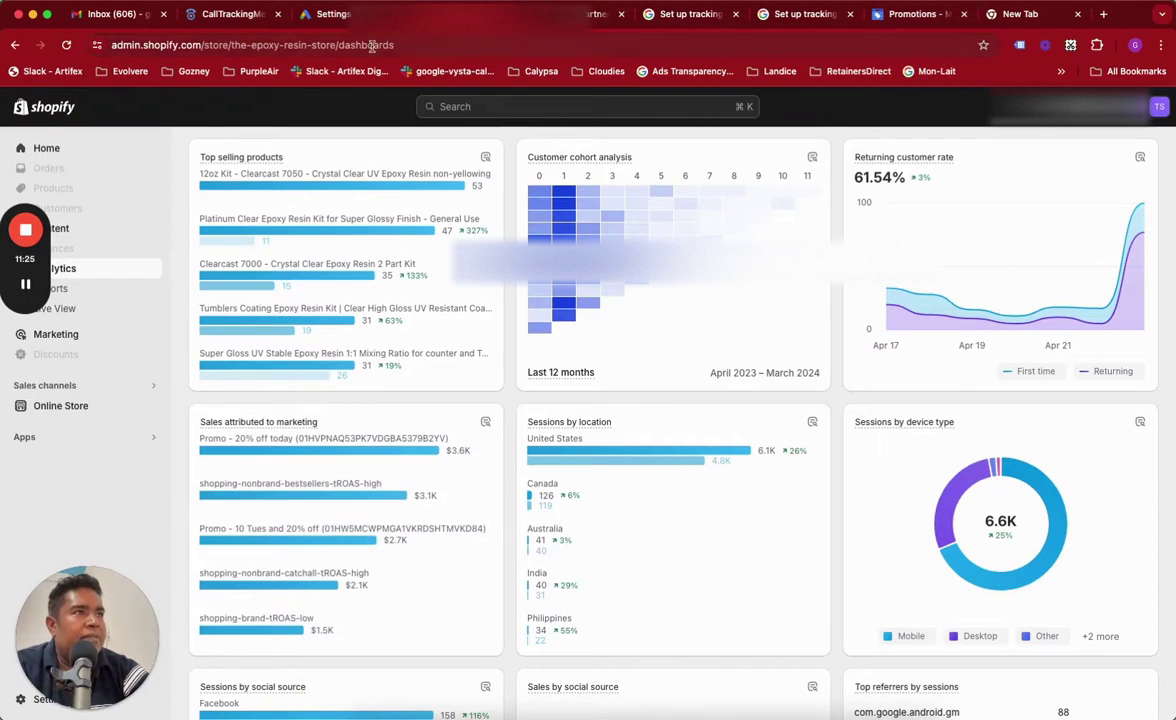
{"action": "key", "text": "ctrl+shift+Tab"}
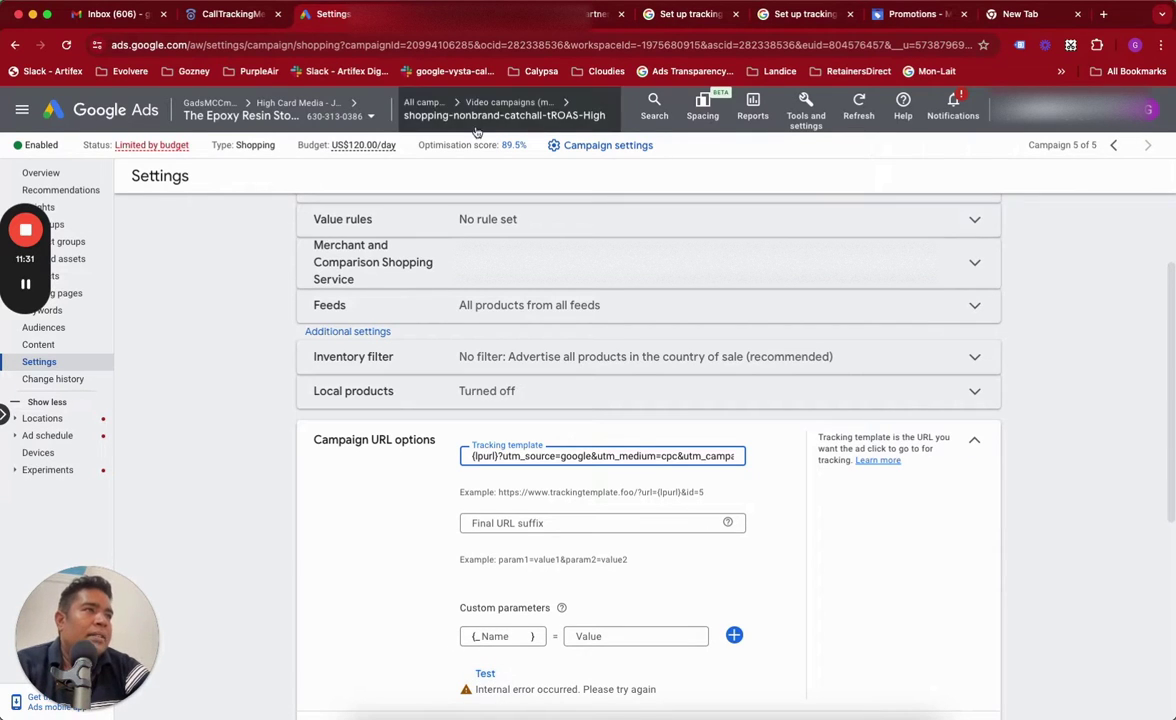
{"action": "key", "text": "super+Tab"}
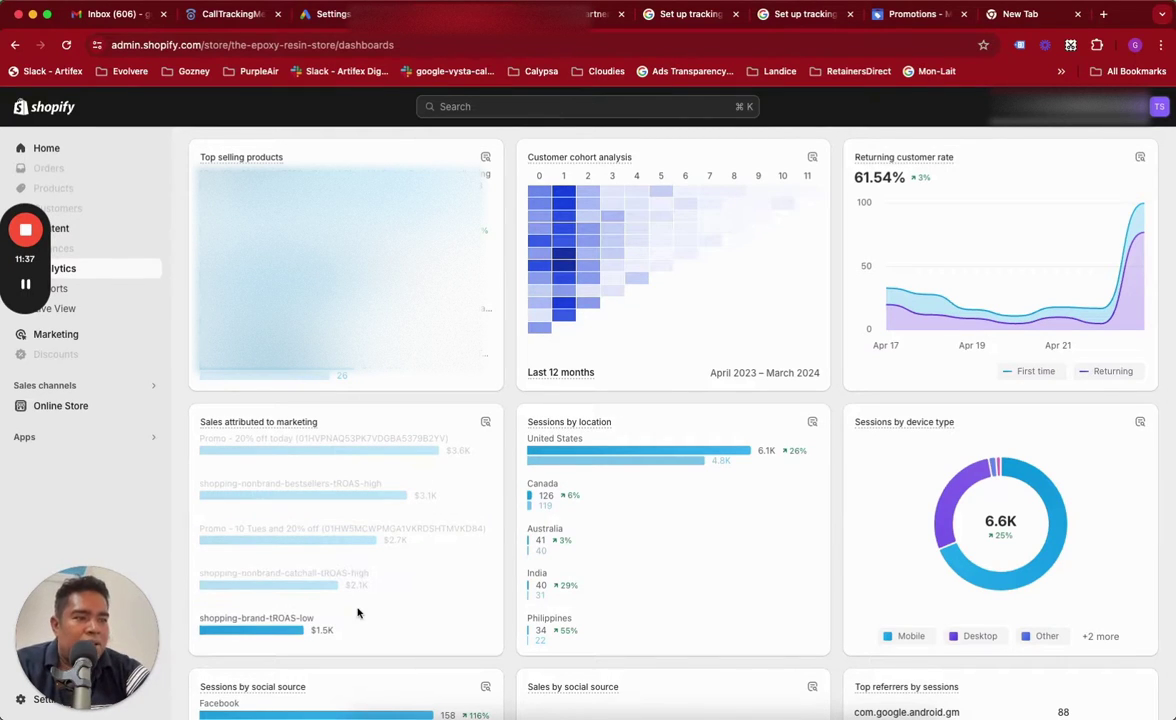
{"action": "left_click", "coordinate": [486, 425]}
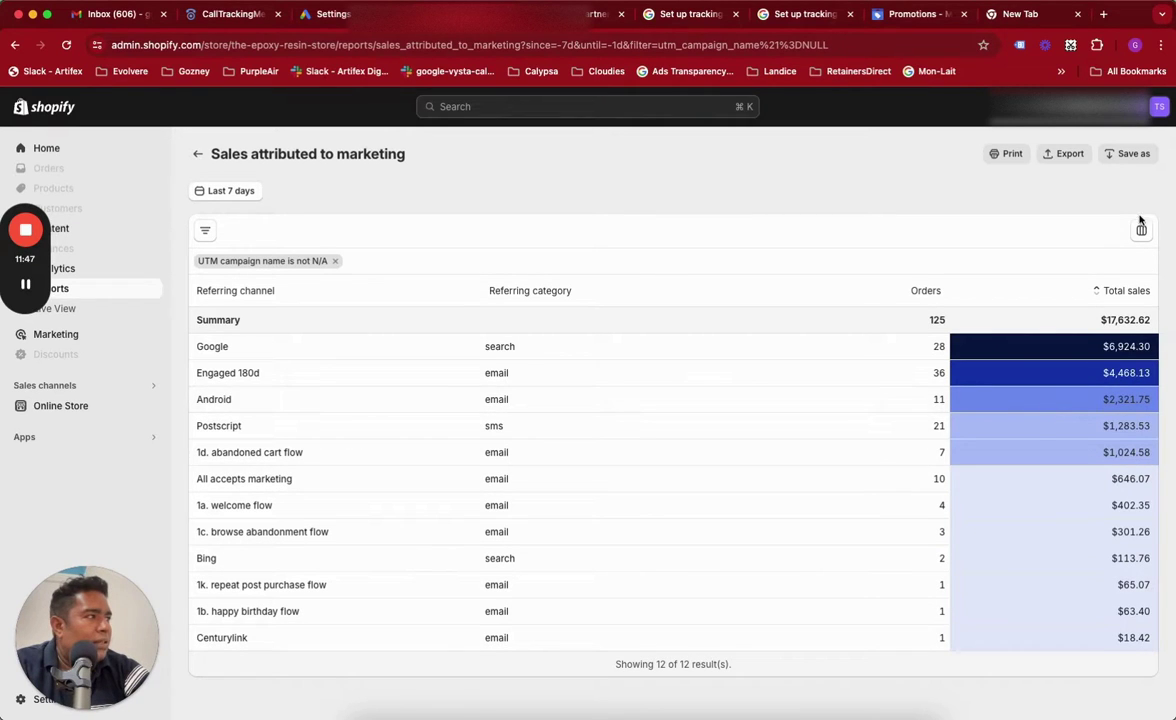
Add the UTM campaign content, medium, name, source and term columns to the report
{"action": "left_click", "coordinate": [1141, 229]}
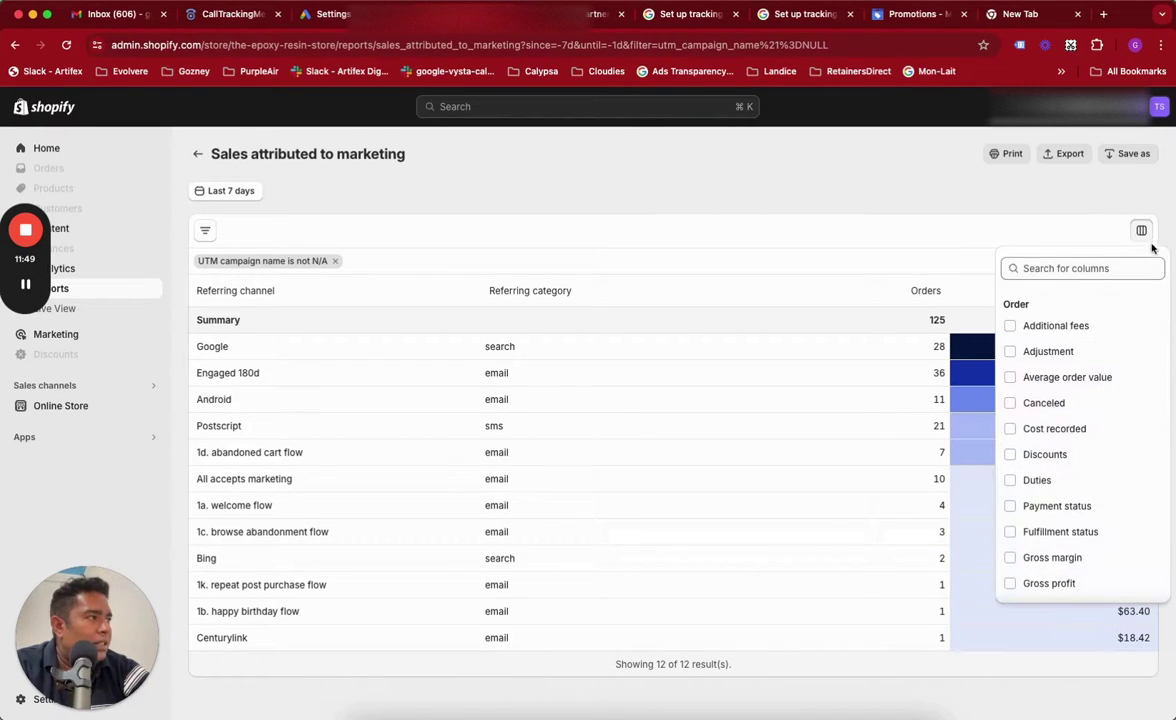
{"action": "scroll", "coordinate": [1097, 436], "scroll_direction": "down", "scroll_amount": 5}
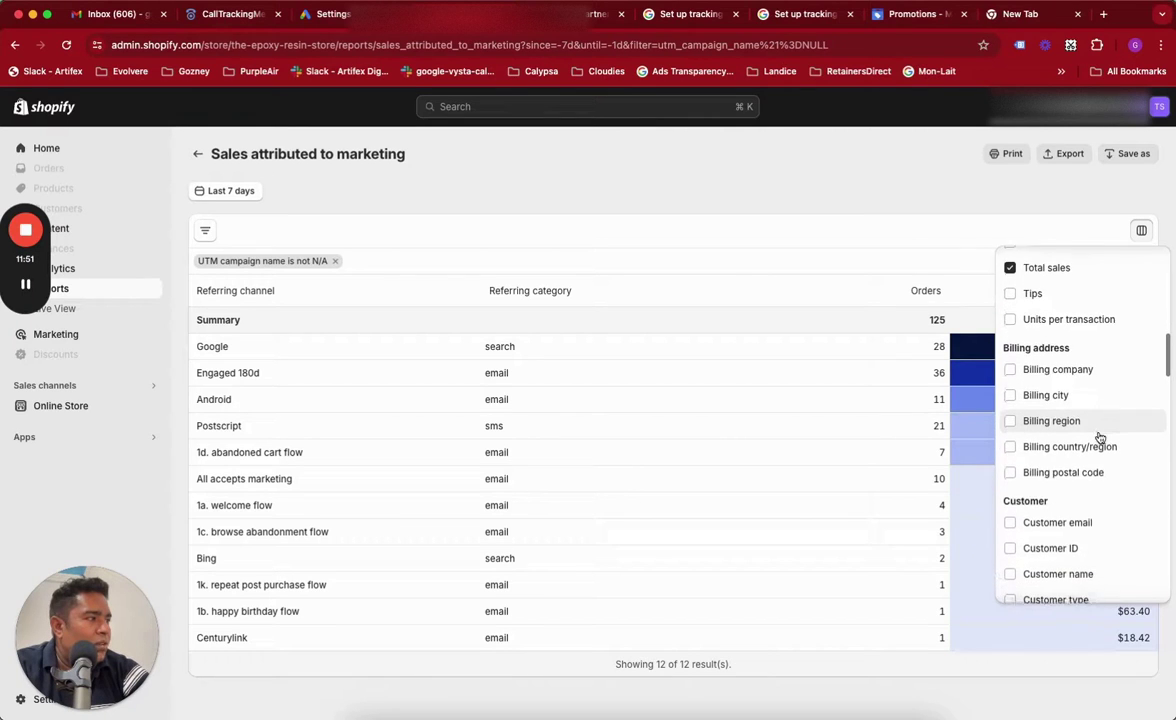
{"action": "scroll", "coordinate": [1099, 437], "scroll_direction": "up", "scroll_amount": 2}
{"action": "scroll", "coordinate": [1099, 437], "scroll_direction": "down", "scroll_amount": 8}
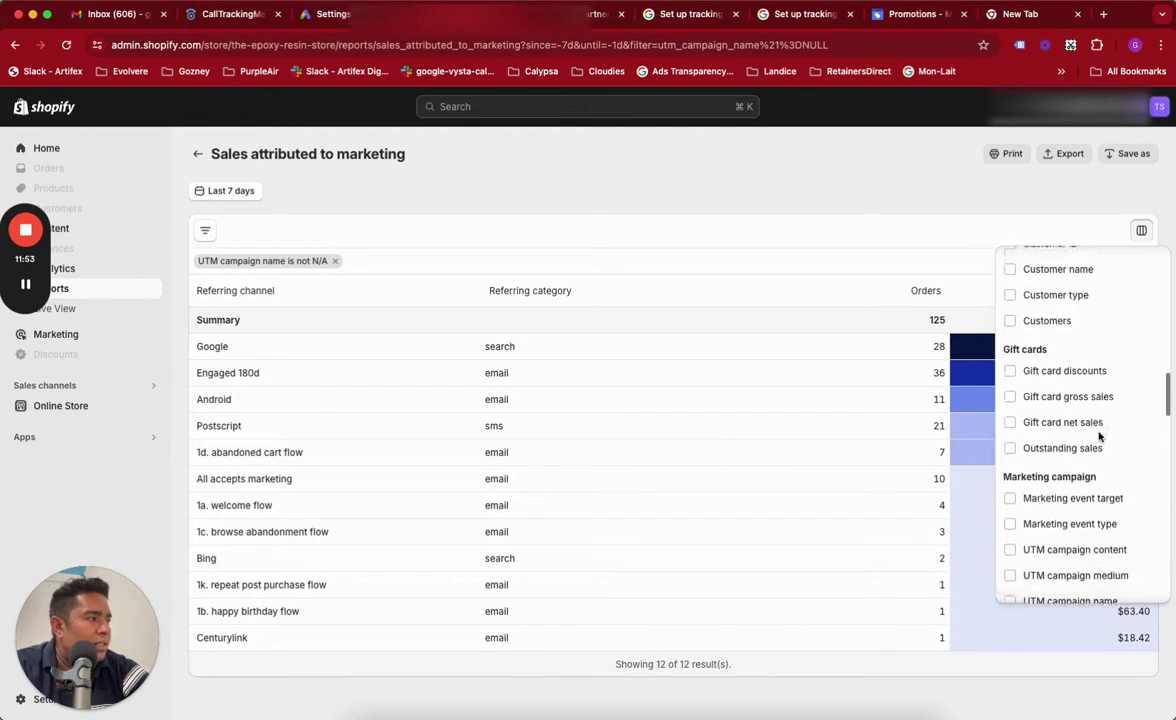
{"action": "scroll", "coordinate": [1030, 437], "scroll_direction": "down", "scroll_amount": 3}
{"action": "left_click", "coordinate": [1010, 426]}
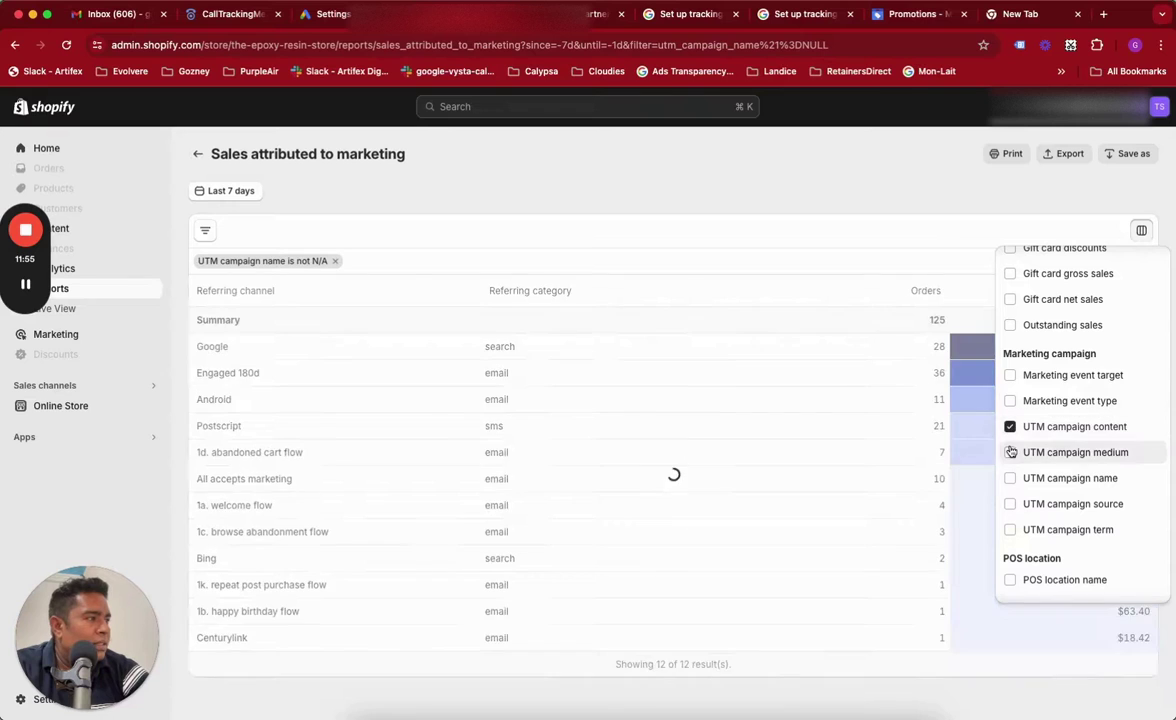
{"action": "left_click", "coordinate": [1010, 452]}
{"action": "left_click", "coordinate": [1010, 478]}
{"action": "left_click", "coordinate": [1010, 504]}
{"action": "left_click", "coordinate": [1010, 530]}
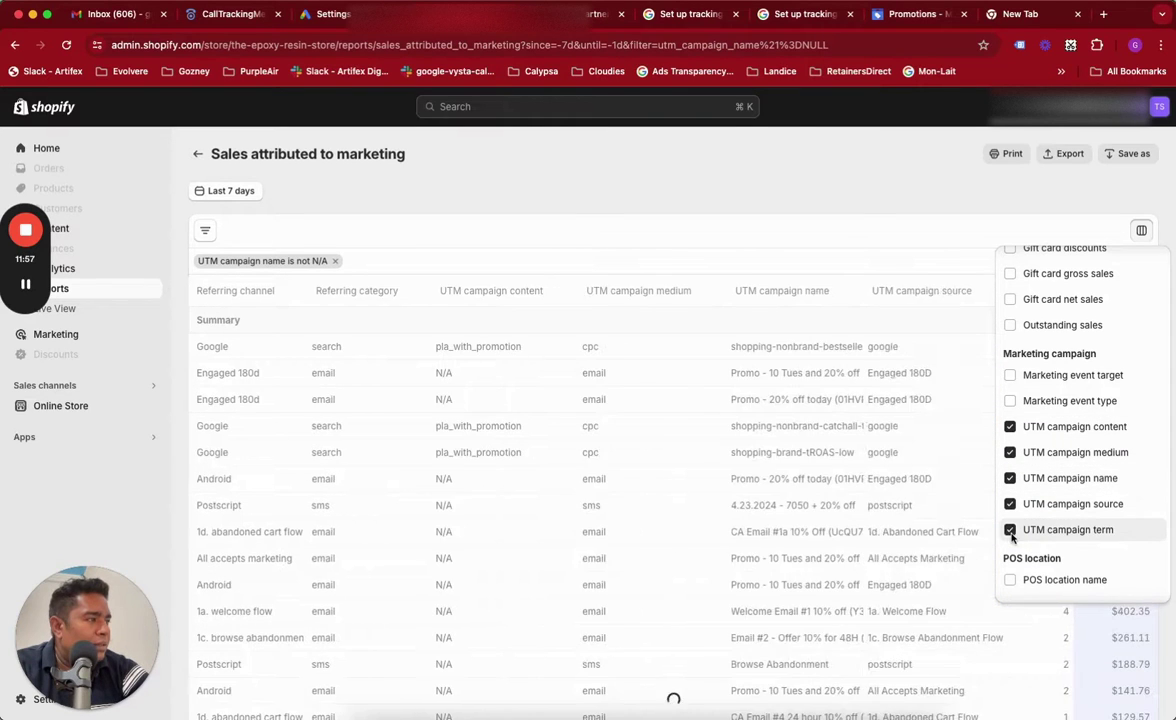
{"action": "left_click", "coordinate": [835, 412]}
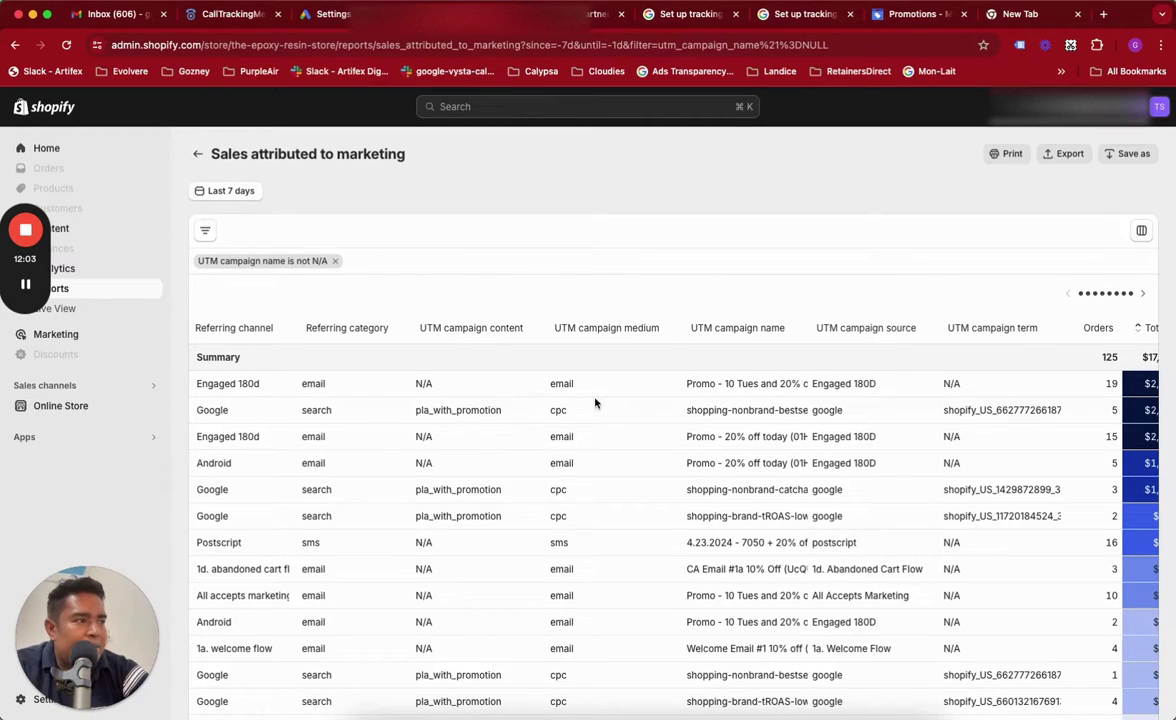
{"action": "left_click_drag", "start_coordinate": [690, 385], "coordinate": [808, 385]}
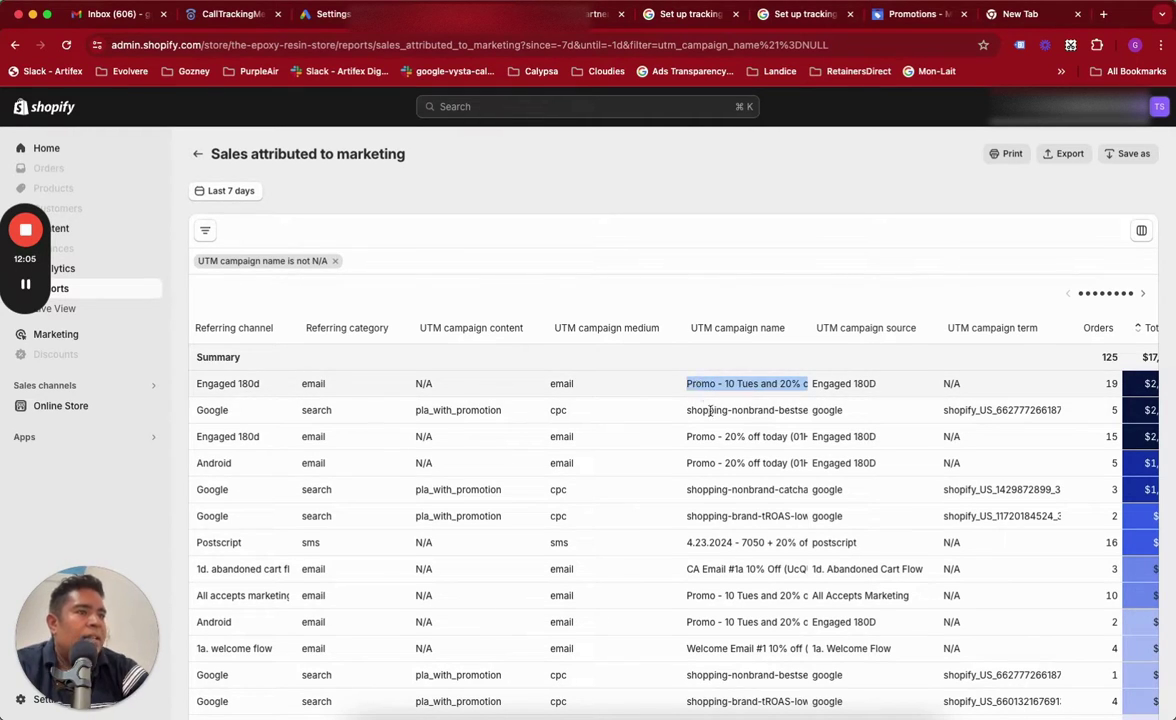
{"action": "left_click", "coordinate": [674, 433]}
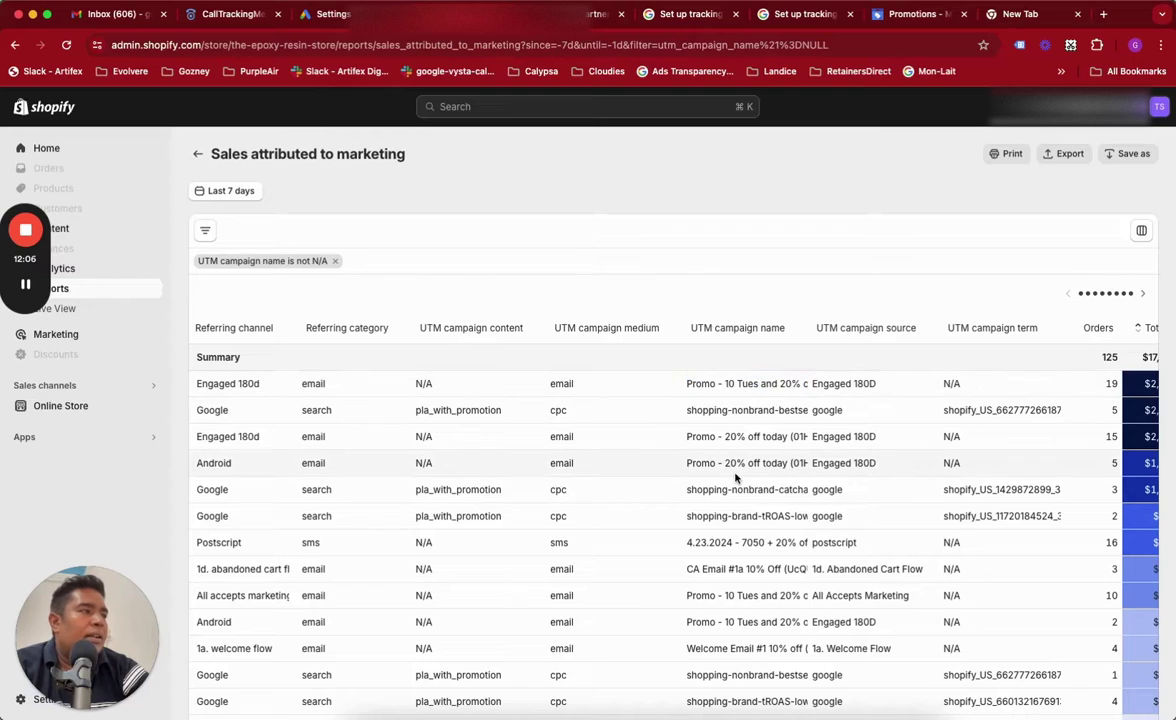
Remove the UTM campaign content, source and term columns, keeping name and medium
{"action": "left_click", "coordinate": [1141, 230]}
{"action": "scroll", "coordinate": [1068, 475], "scroll_direction": "down", "scroll_amount": 15}
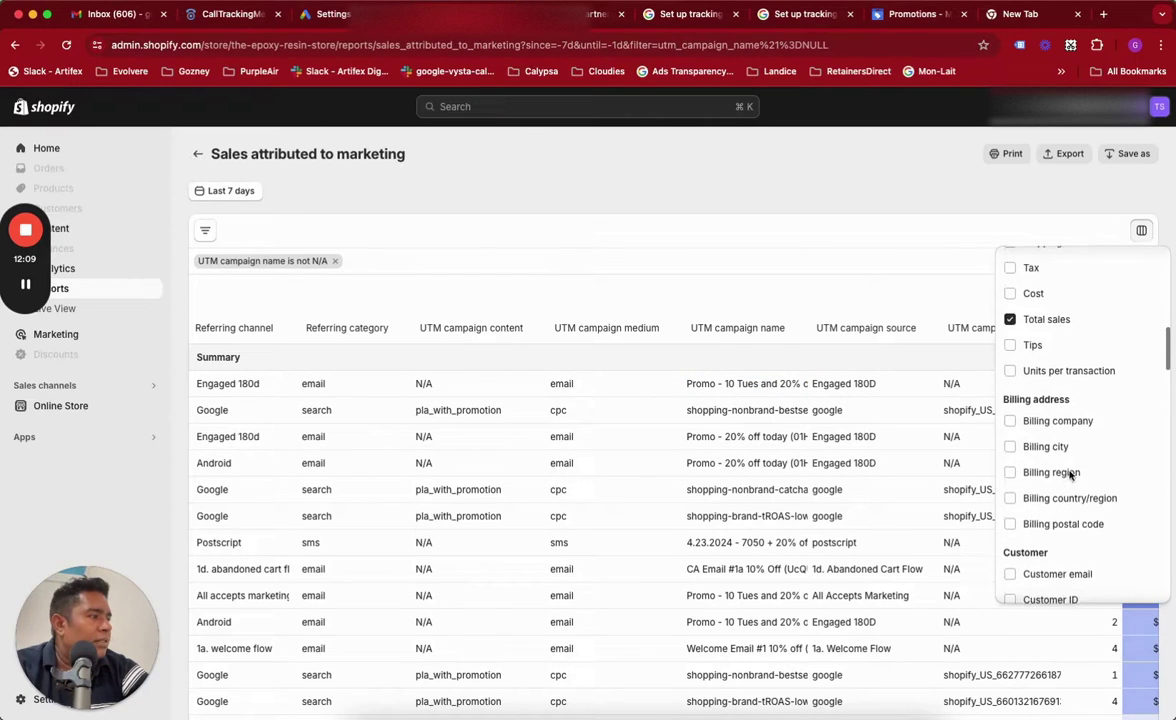
{"action": "scroll", "coordinate": [1068, 475], "scroll_direction": "down", "scroll_amount": 2}
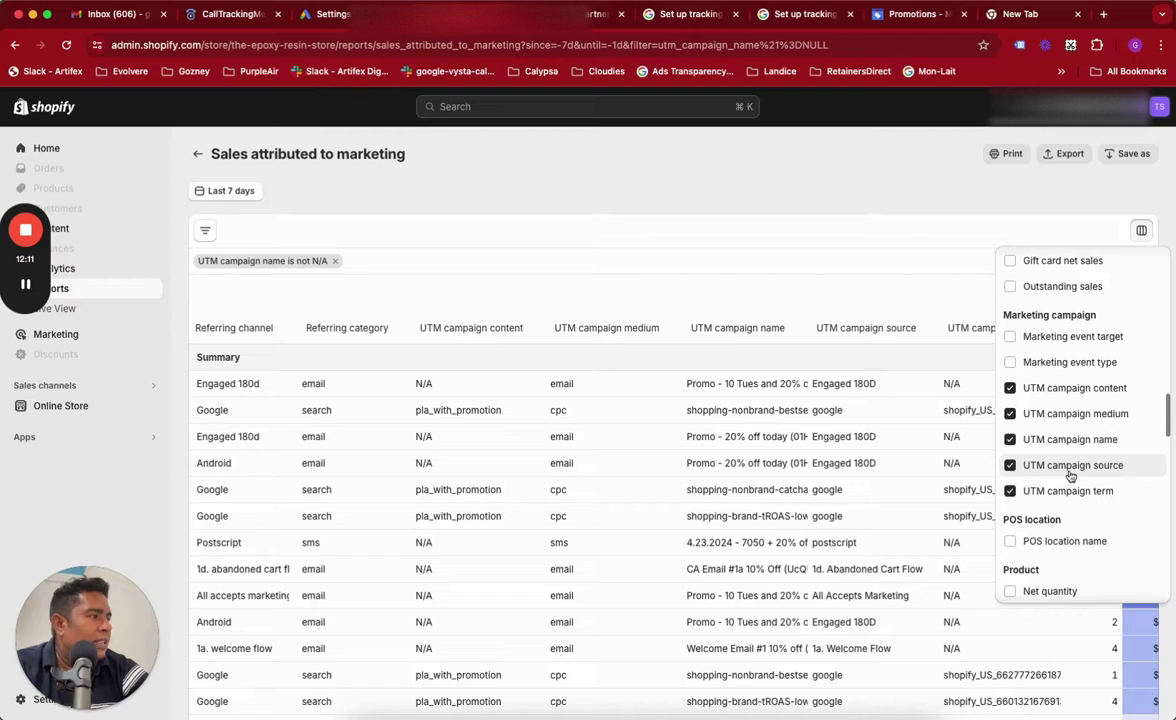
{"action": "left_click", "coordinate": [1011, 388]}
{"action": "left_click", "coordinate": [1010, 413]}
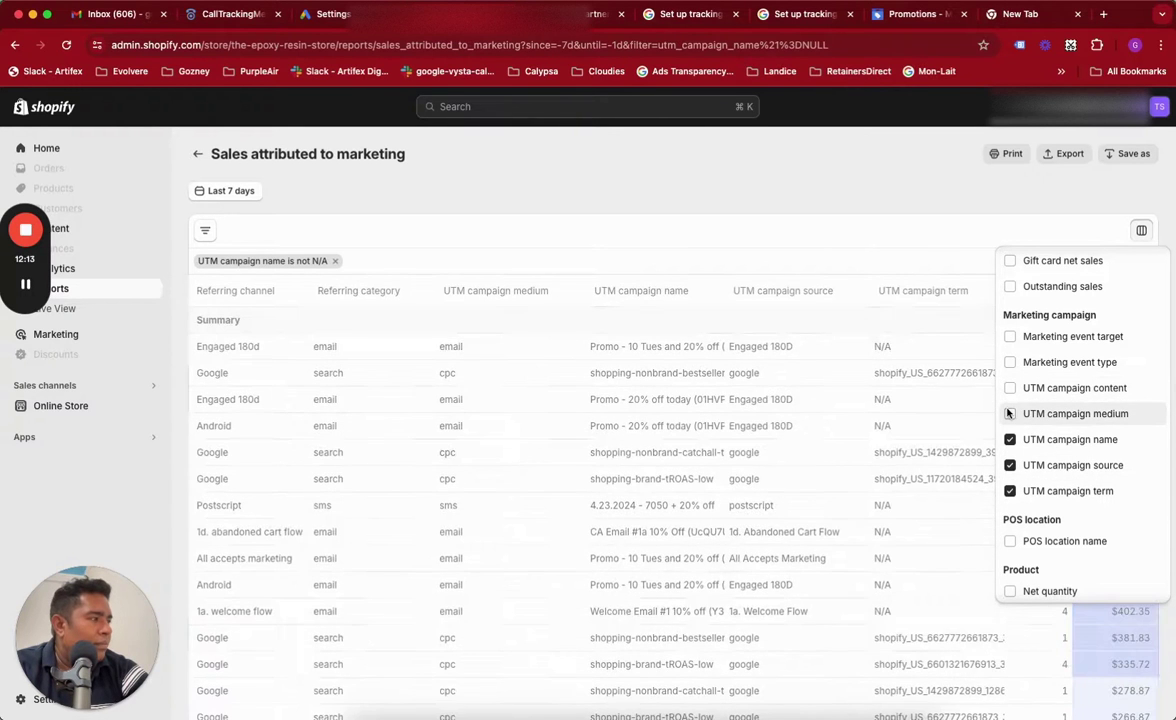
{"action": "left_click", "coordinate": [1010, 413]}
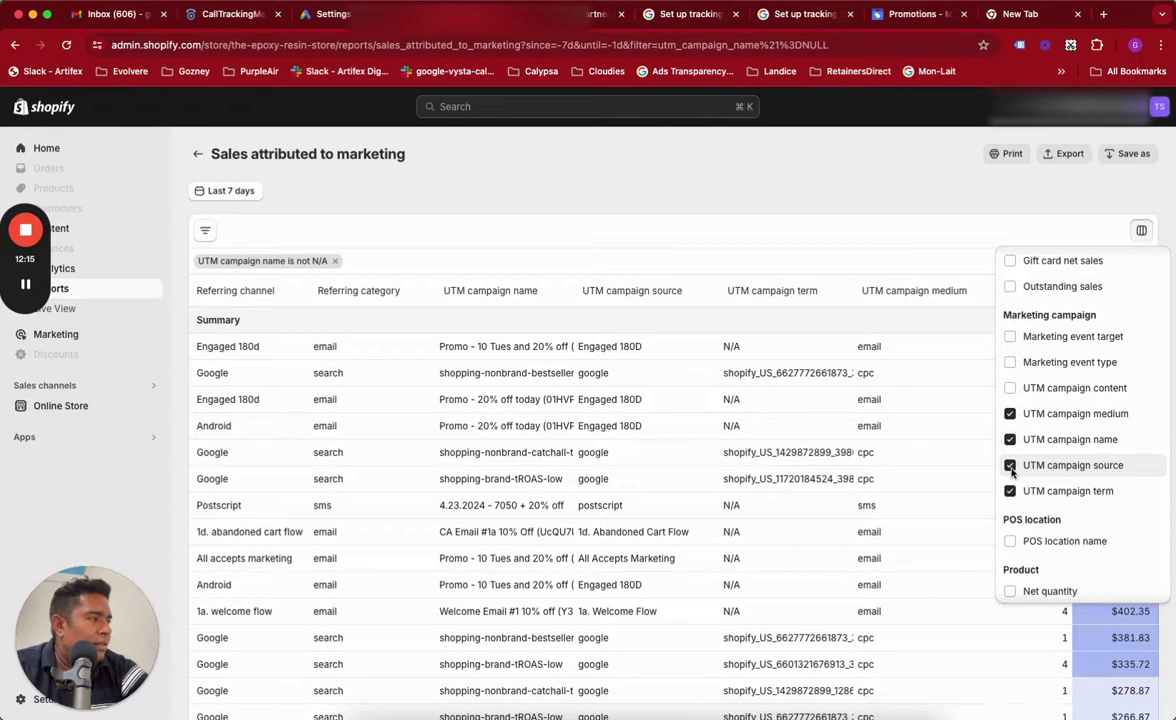
{"action": "left_click", "coordinate": [1010, 466]}
{"action": "left_click", "coordinate": [1010, 491]}
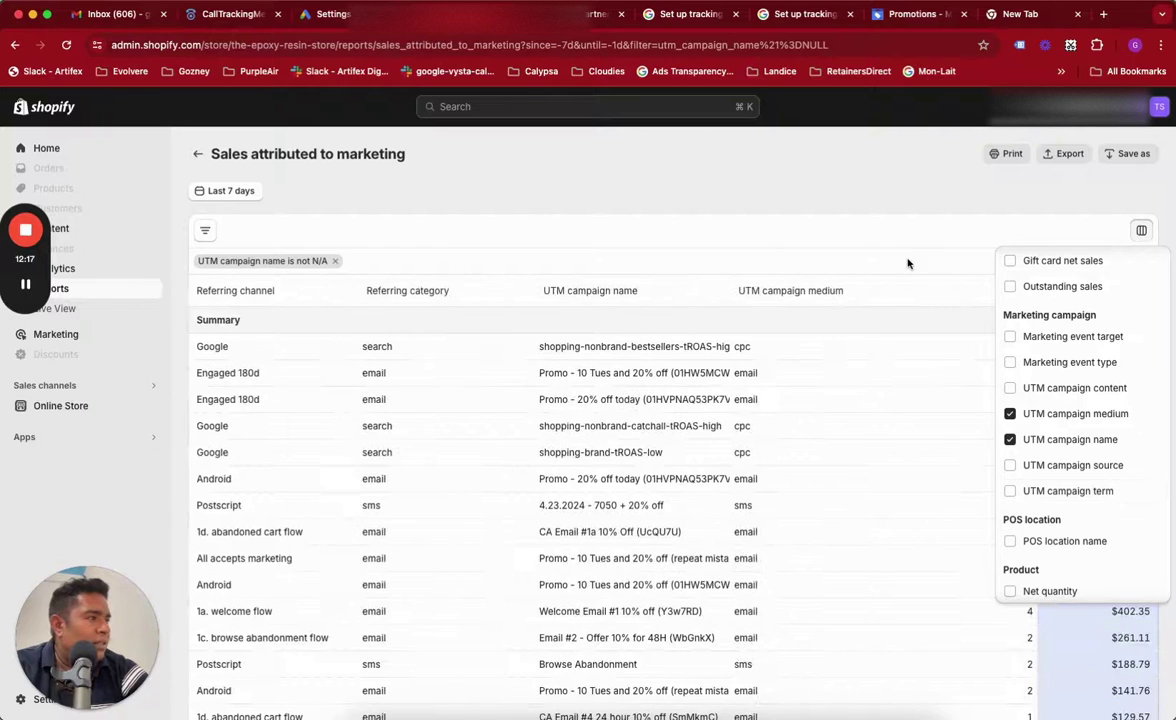
{"action": "left_click", "coordinate": [808, 188]}
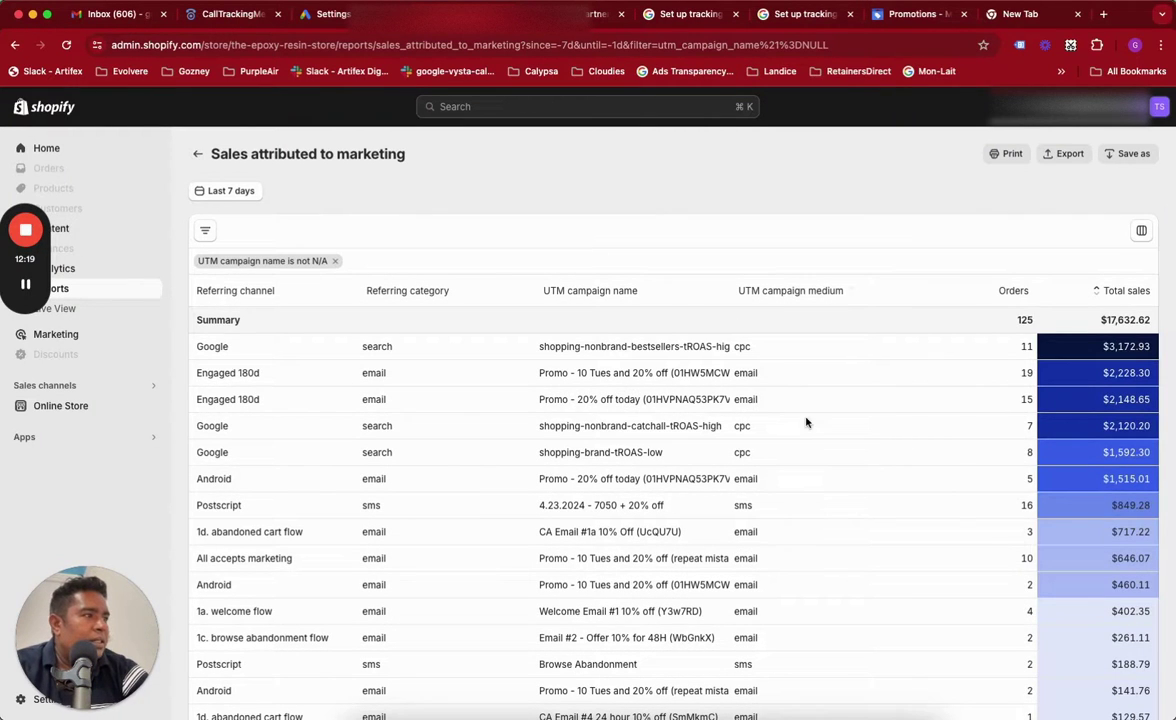
{"action": "double_click", "coordinate": [205, 346]}
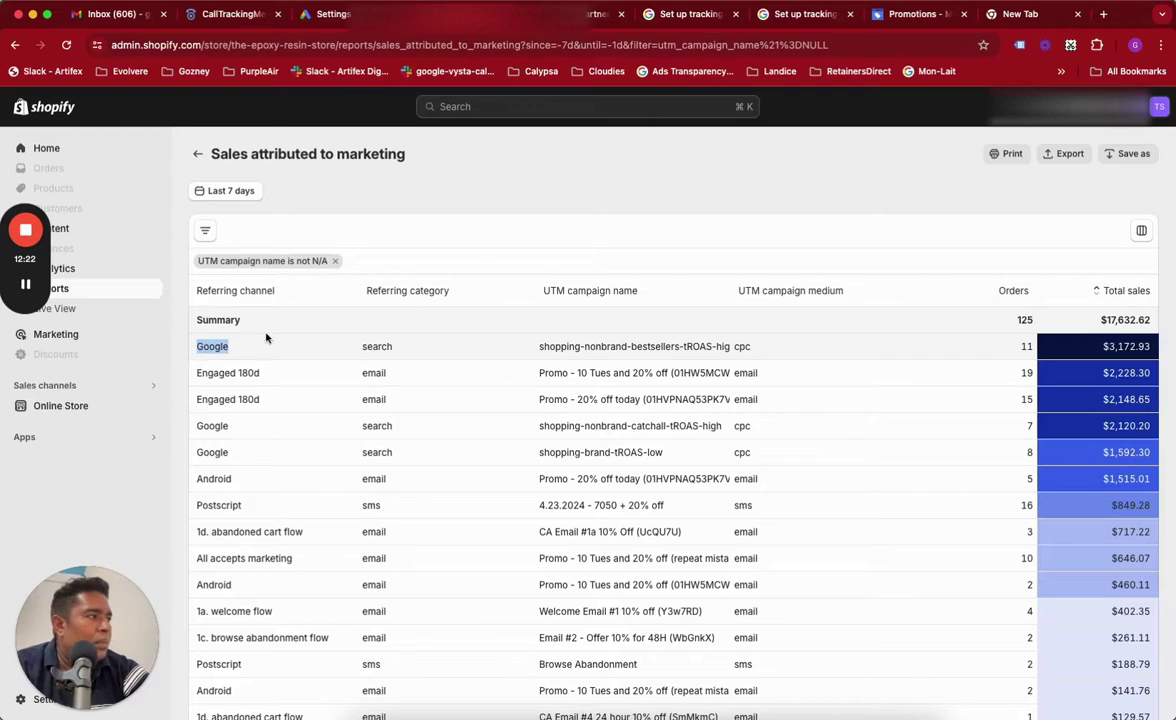
{"action": "double_click", "coordinate": [1119, 320]}
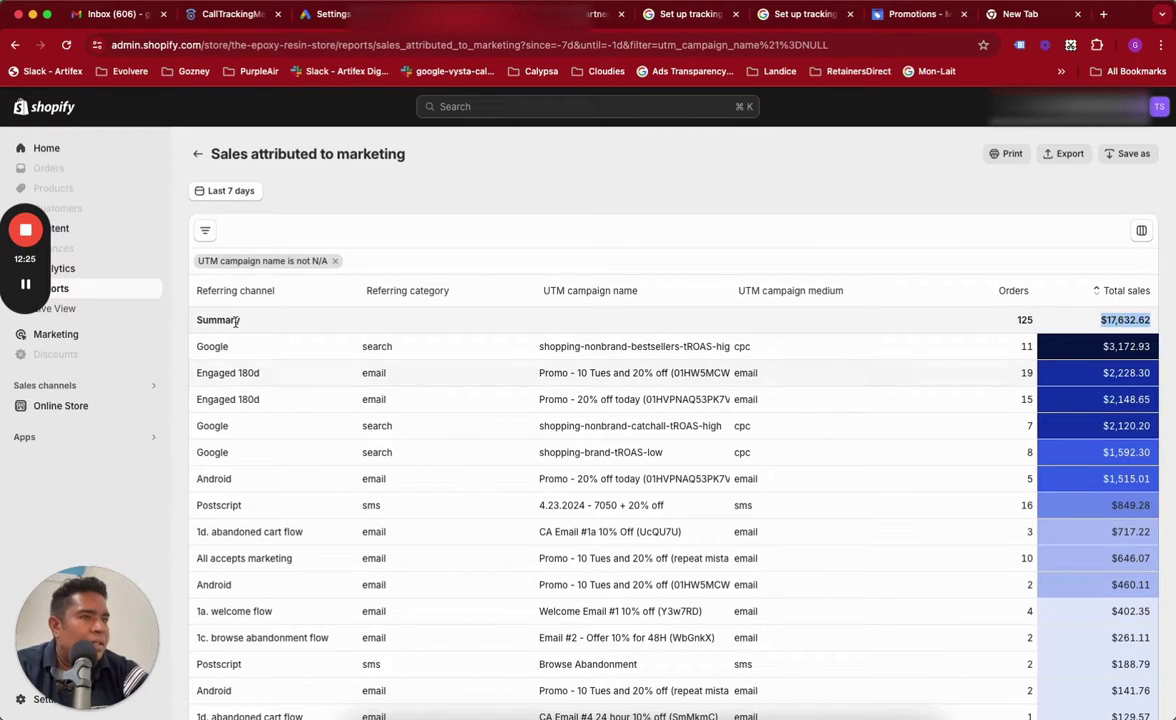
{"action": "triple_click", "coordinate": [621, 347]}
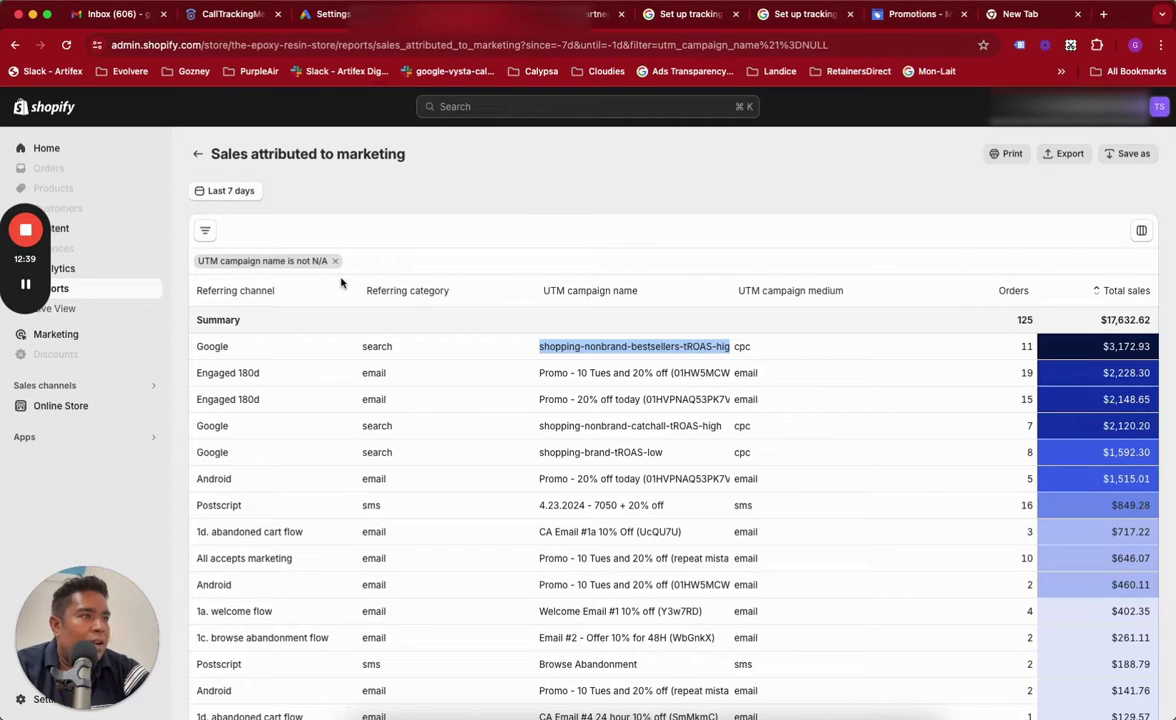
{"action": "left_click", "coordinate": [241, 192]}
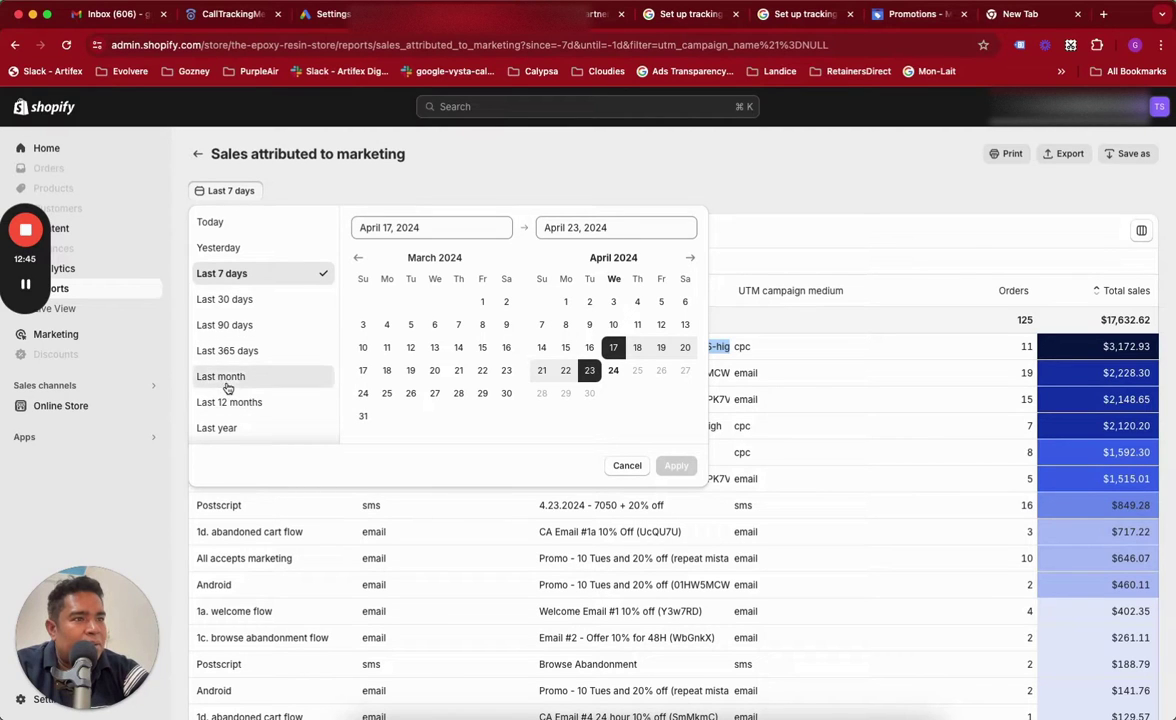
{"action": "left_click", "coordinate": [228, 388]}
{"action": "left_click", "coordinate": [677, 465]}
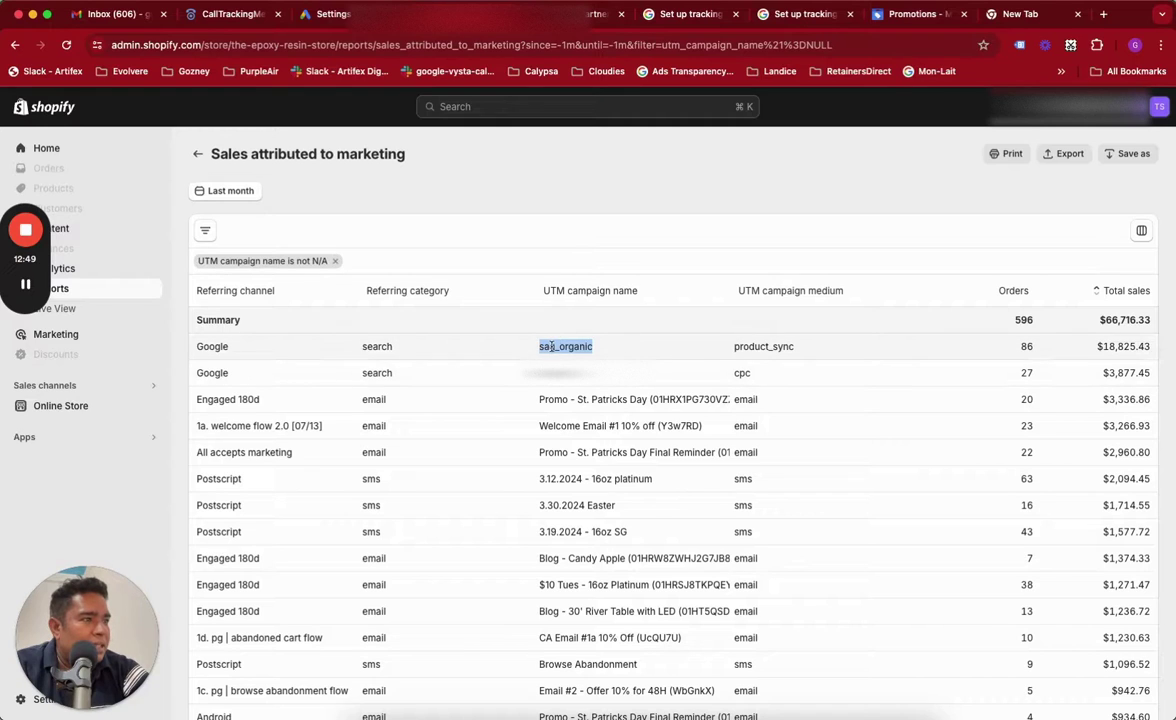
{"action": "double_click", "coordinate": [1113, 346]}
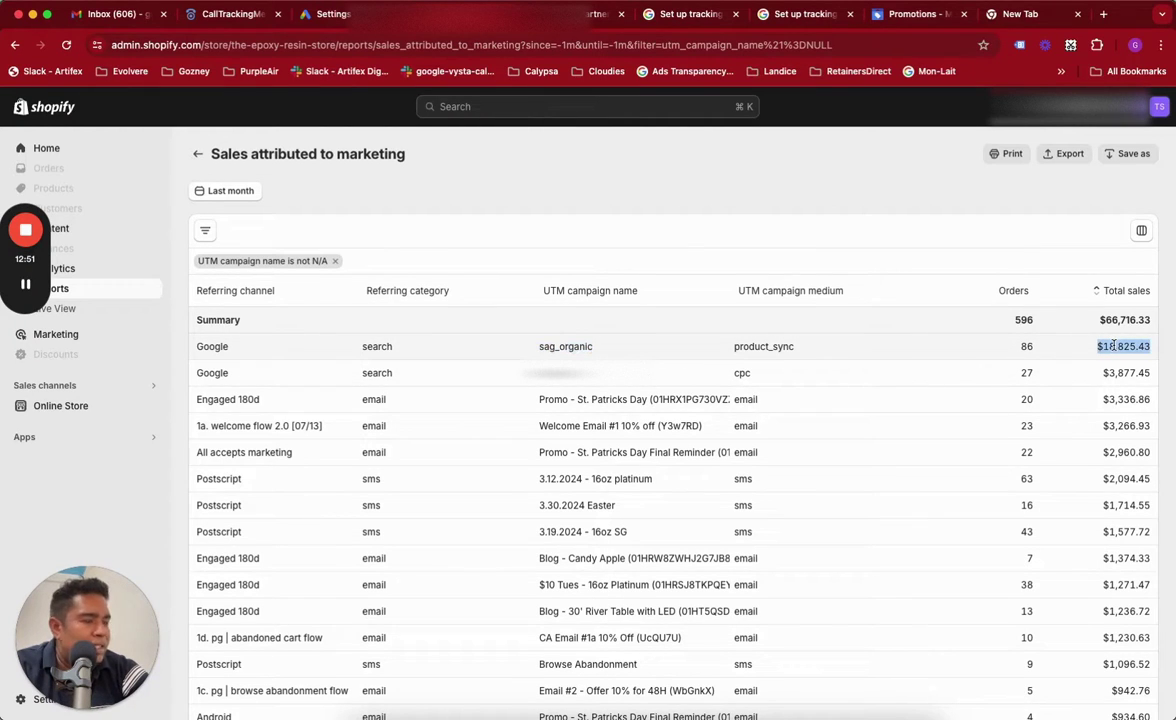
{"action": "left_click", "coordinate": [226, 191]}
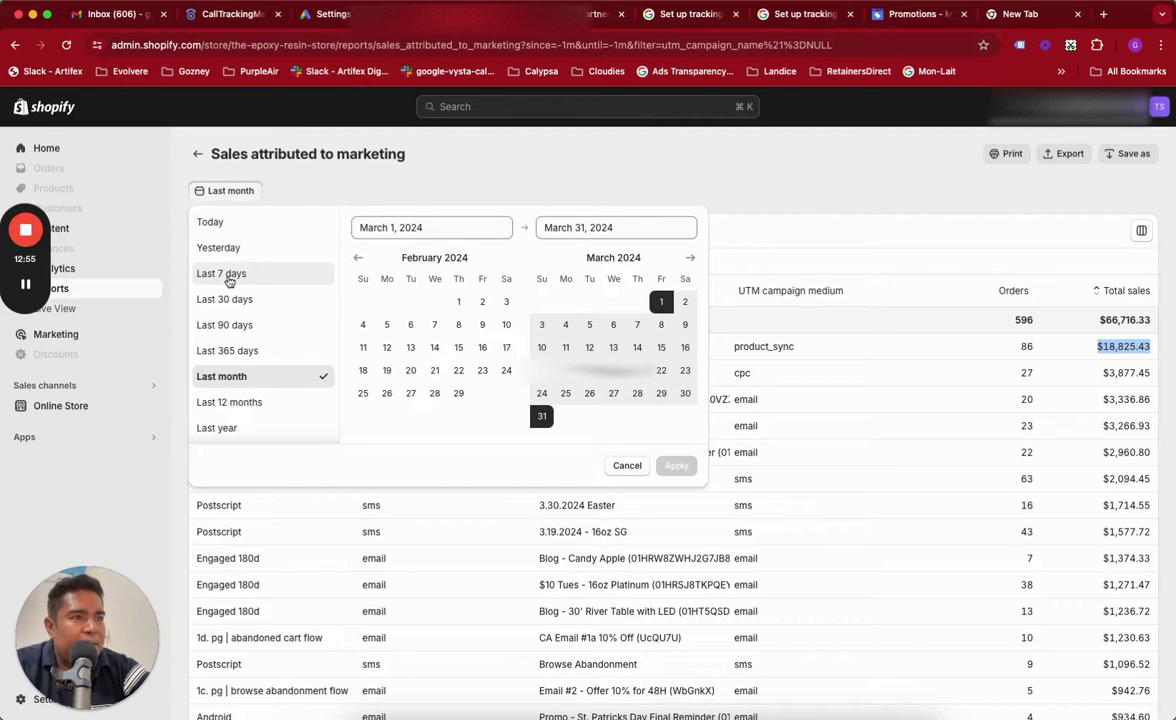
{"action": "left_click", "coordinate": [220, 273]}
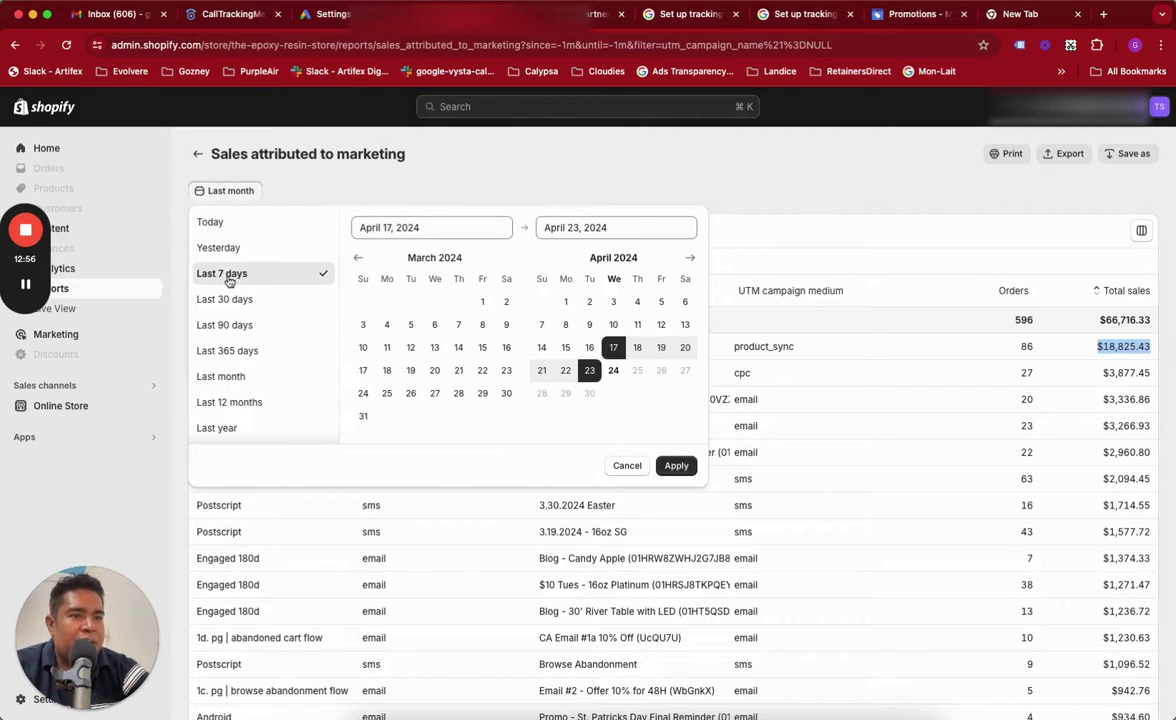
{"action": "left_click", "coordinate": [674, 466]}
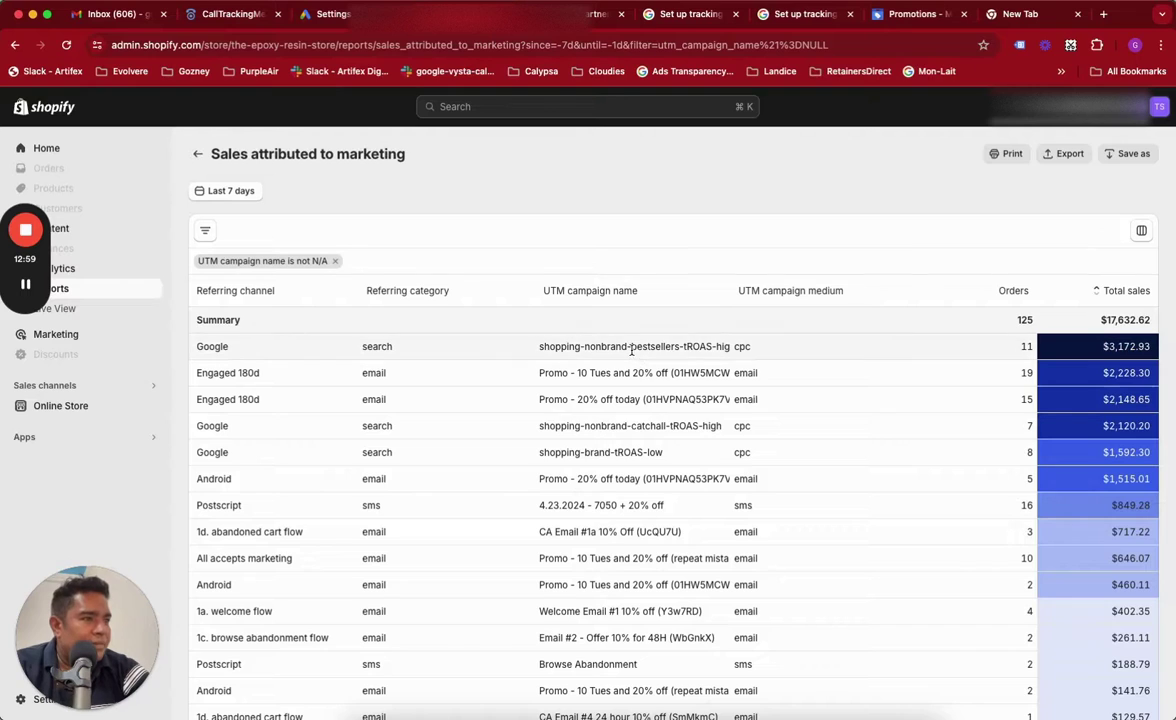
{"action": "triple_click", "coordinate": [631, 347]}
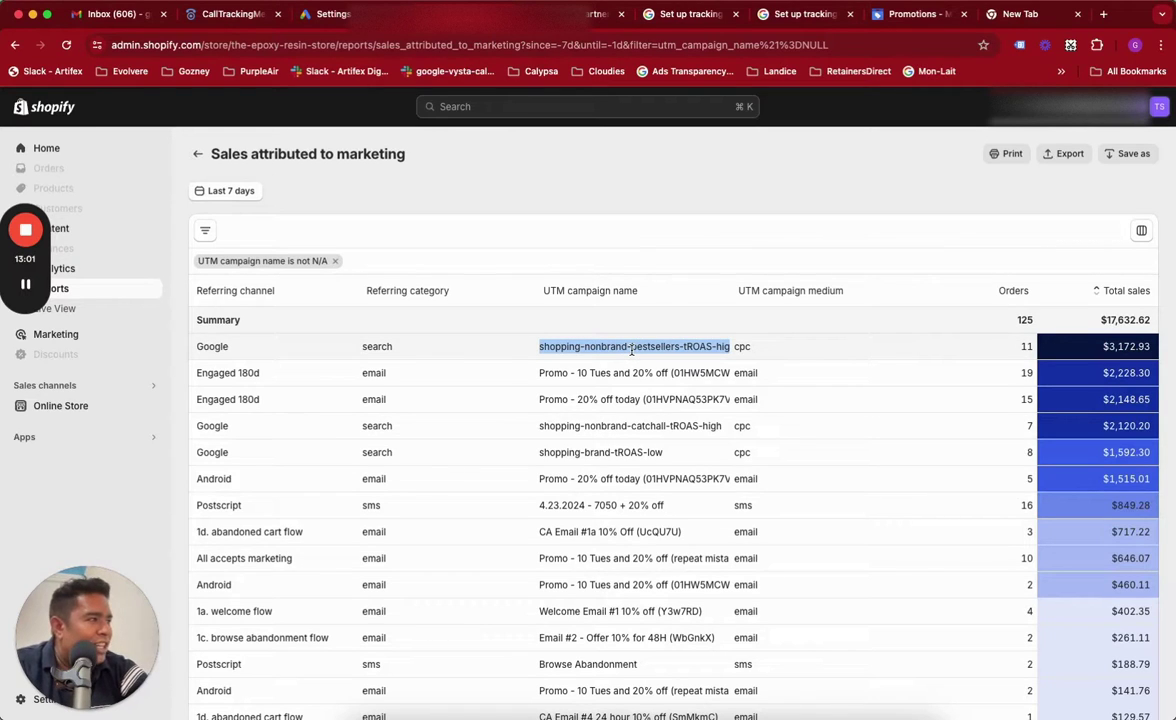